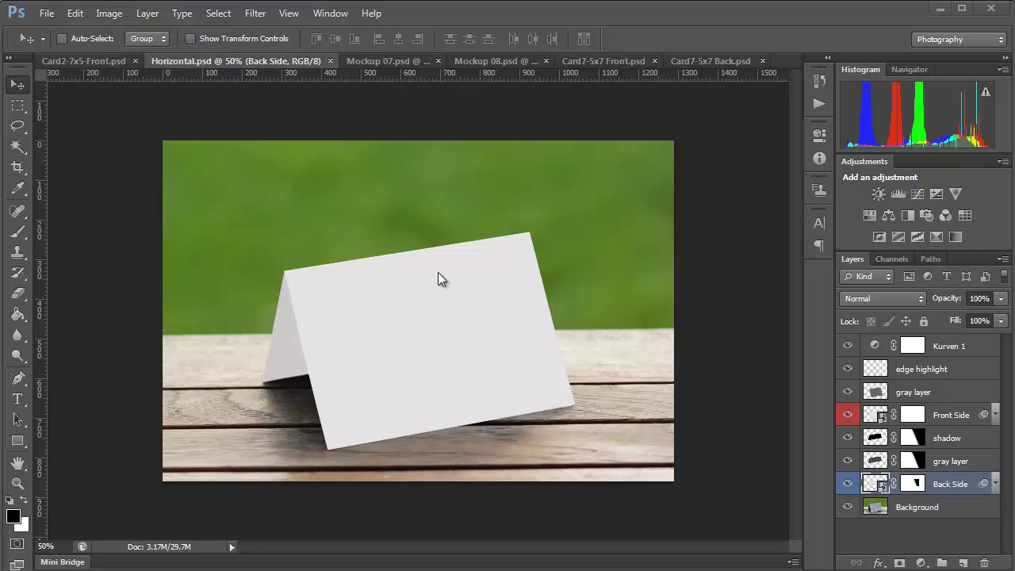
Step: Flatten the Card2-7x5-Front Merry Christmas design into one Background layer and select all of it
left_click(108, 62)
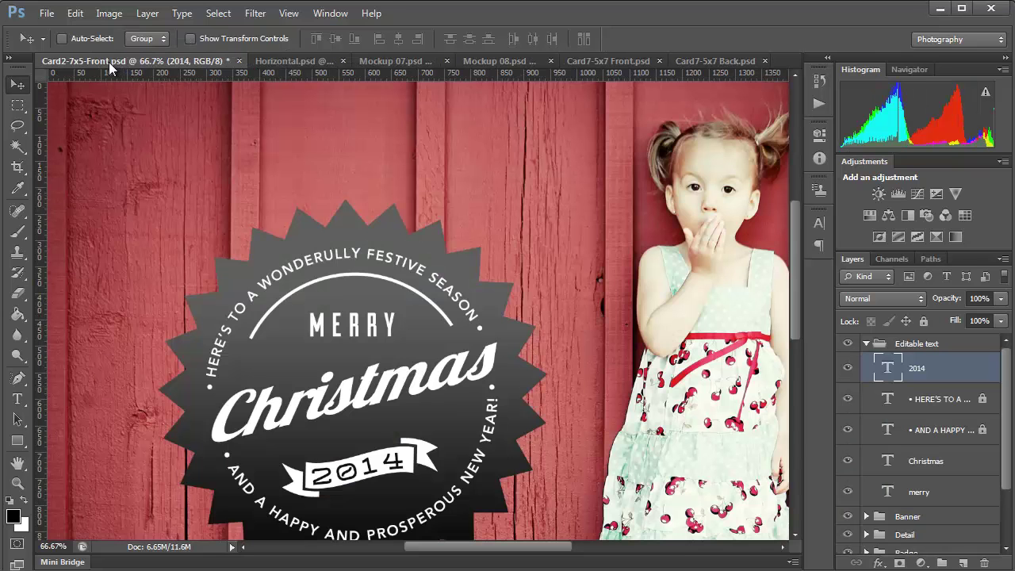
key("ctrl+minus")
key("ctrl+minus")
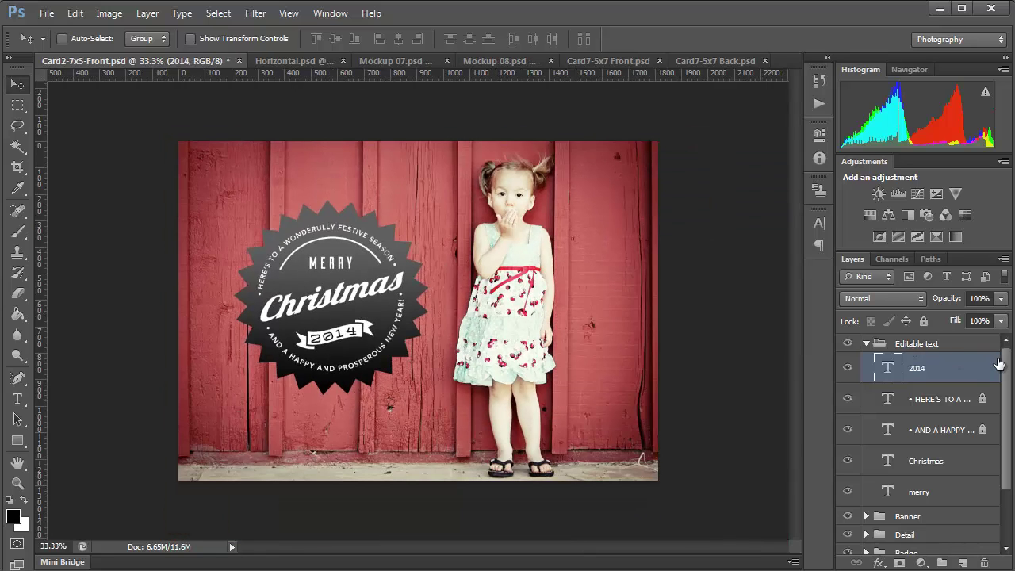
scroll(1005, 357, "down", 3)
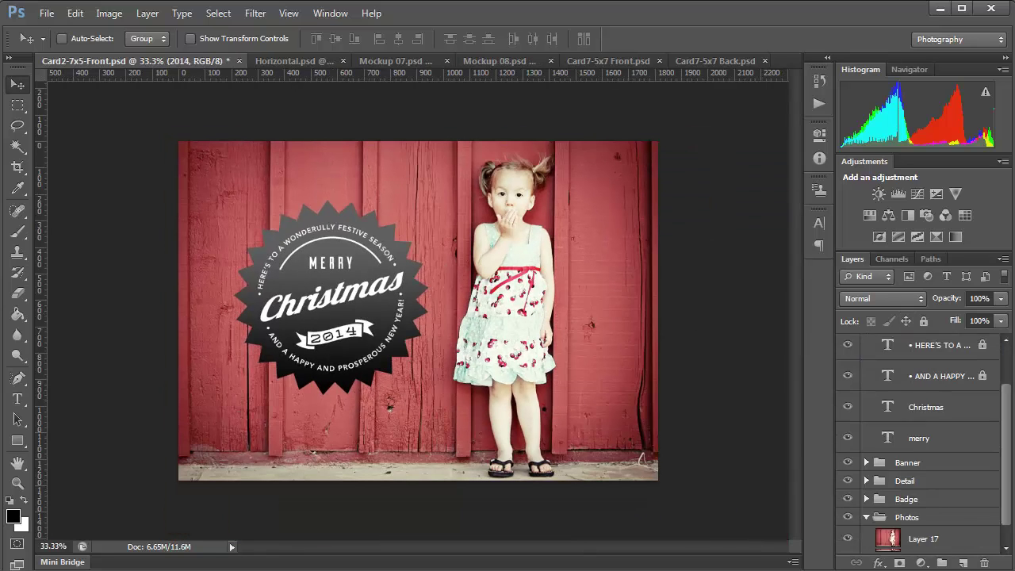
scroll(1005, 354, "up", 3)
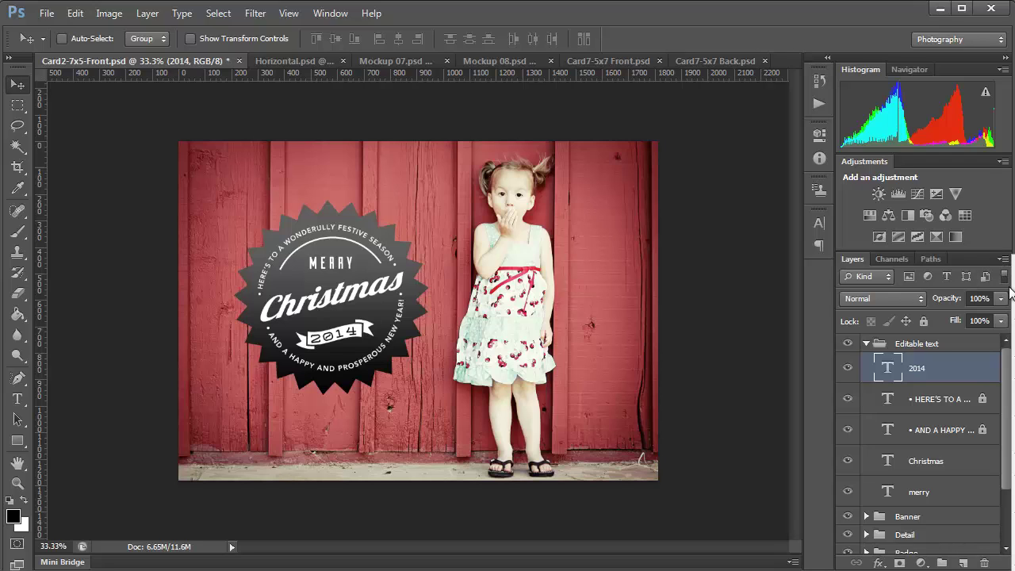
key("ctrl+shift+e")
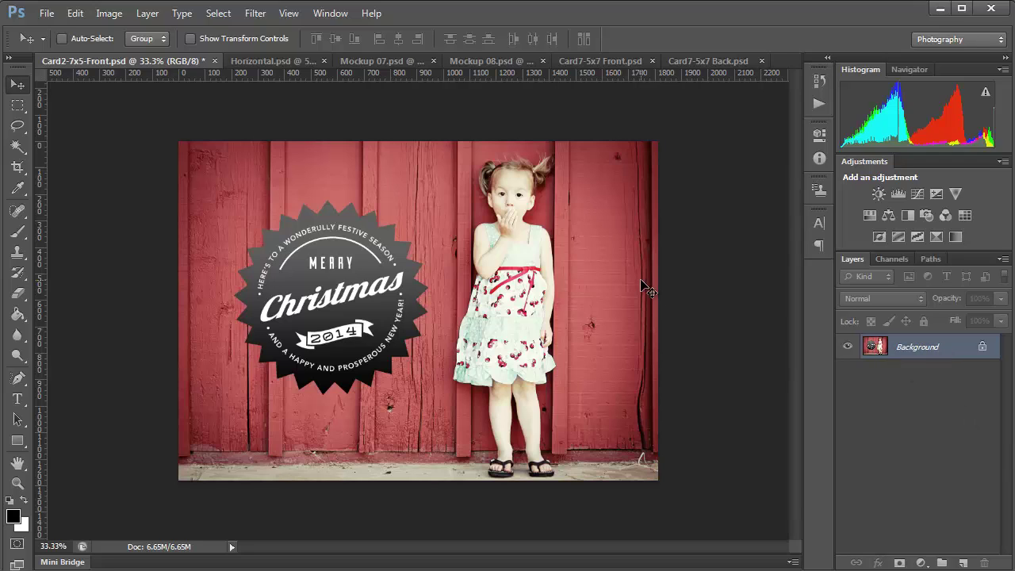
key("ctrl+a")
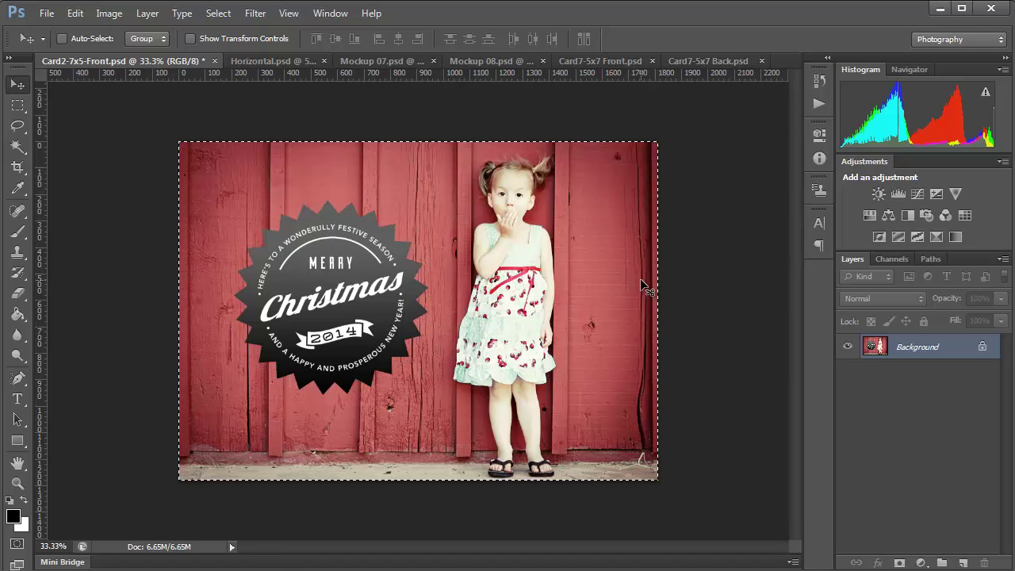
Step: Open the Horizontal mockup's Front Side smart object and paste the Christmas design into it
left_click(292, 61)
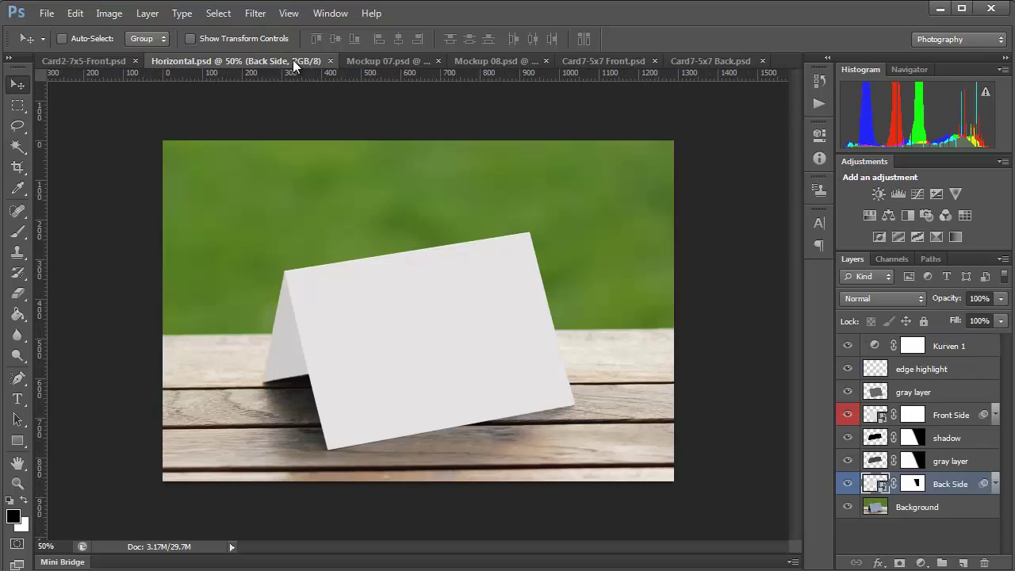
double_click(882, 418)
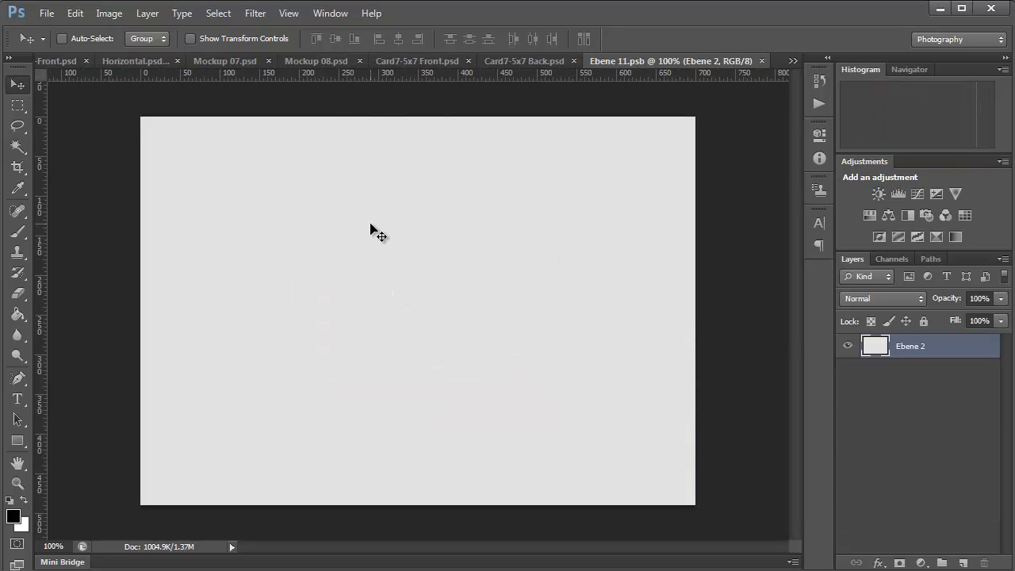
key("ctrl+v")
left_click(469, 265, "alt")
left_click(468, 265, "alt")
left_click(469, 265, "alt")
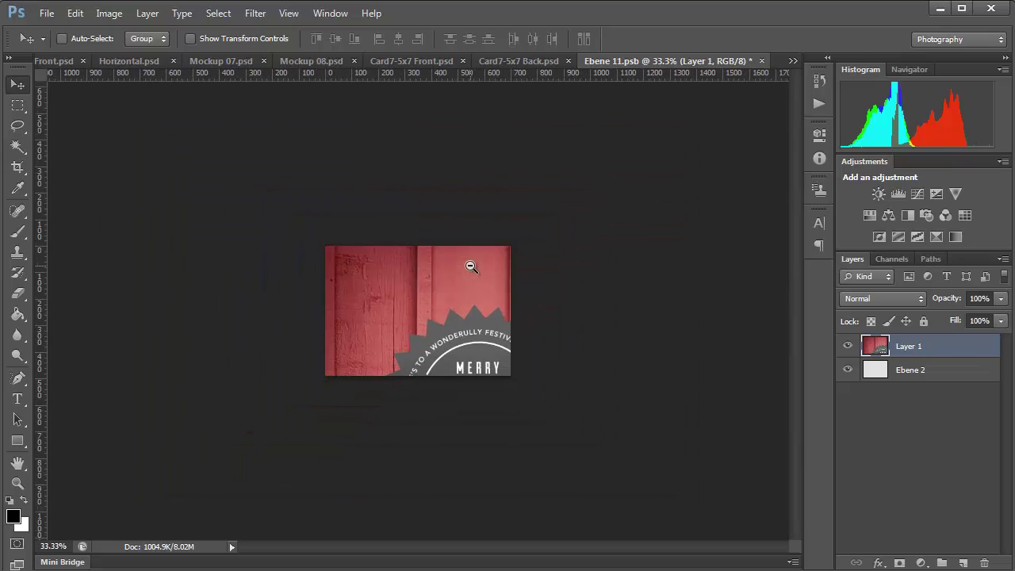
left_click(464, 277, "alt")
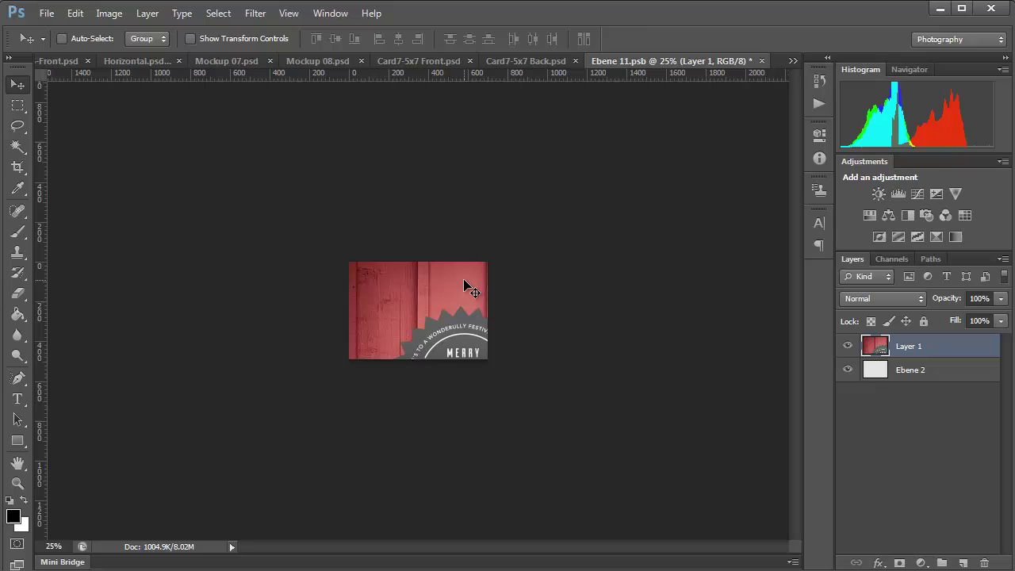
Step: Shrink the pasted design to about 39%, move it up 11 px, and save the smart object
key("ctrl+t")
left_click_drag(705, 516, 478, 376)
key("Return")
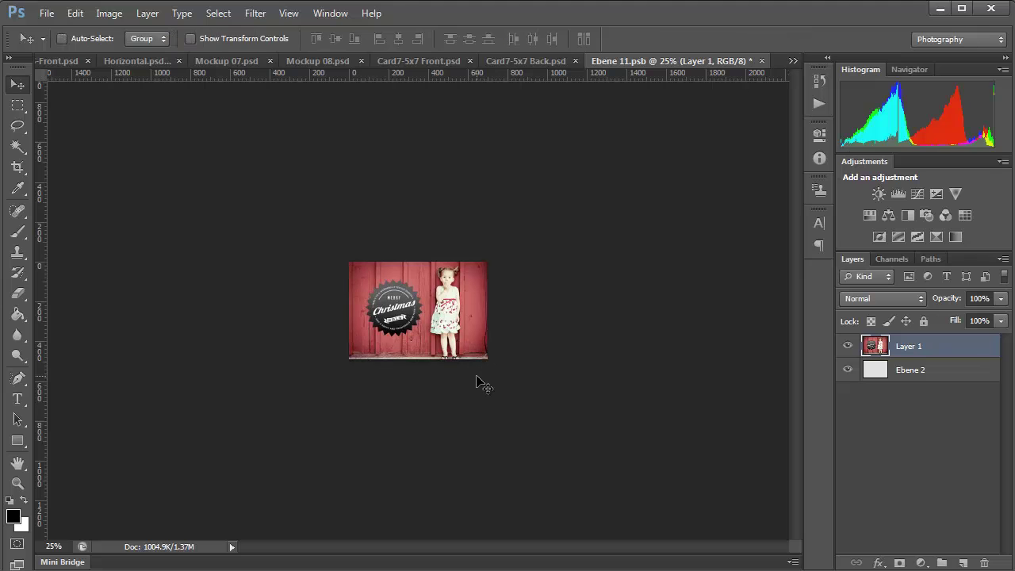
key("ctrl+minus")
key("ctrl+minus")
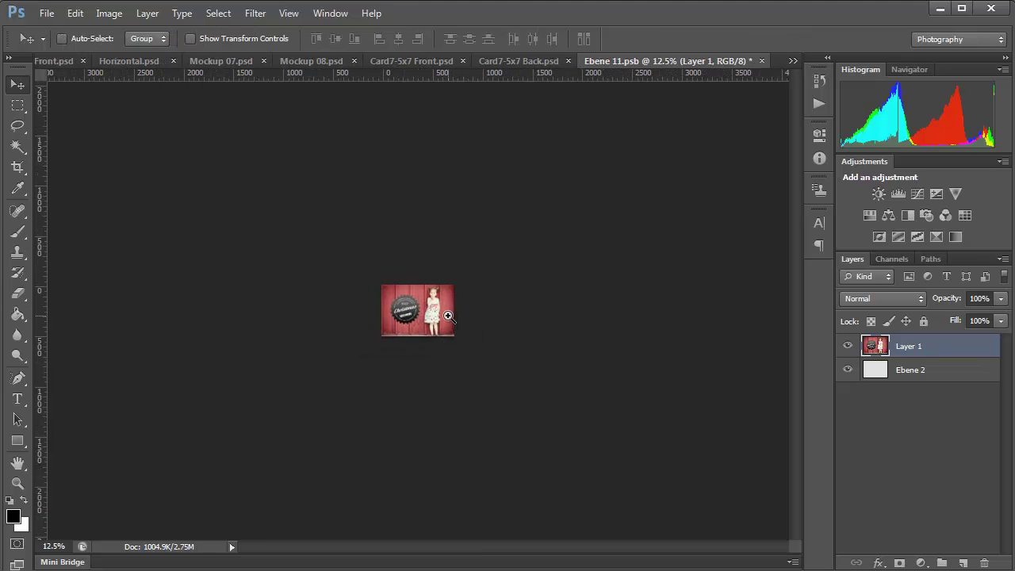
key("ctrl+1")
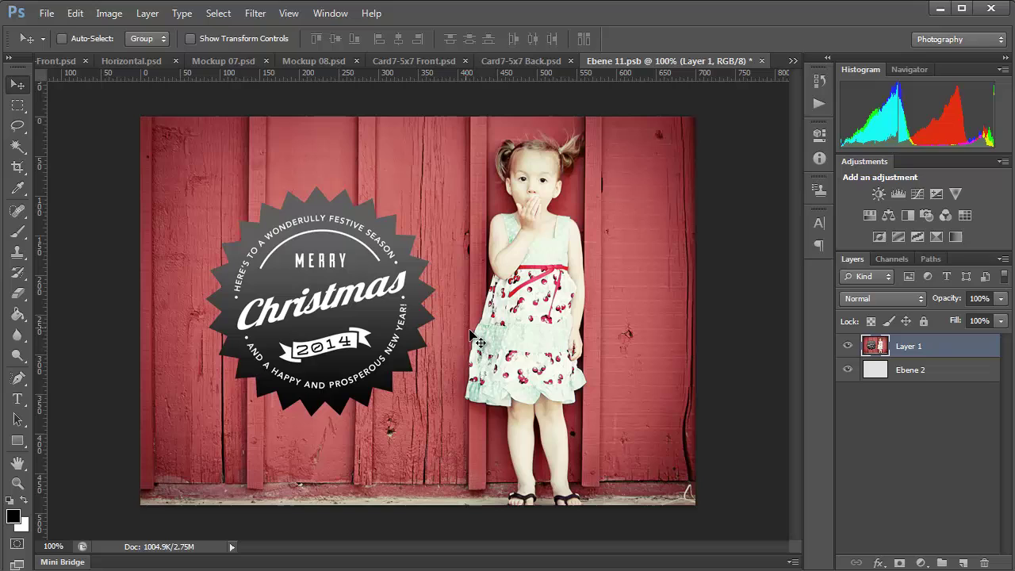
left_click_drag(470, 332, 475, 334)
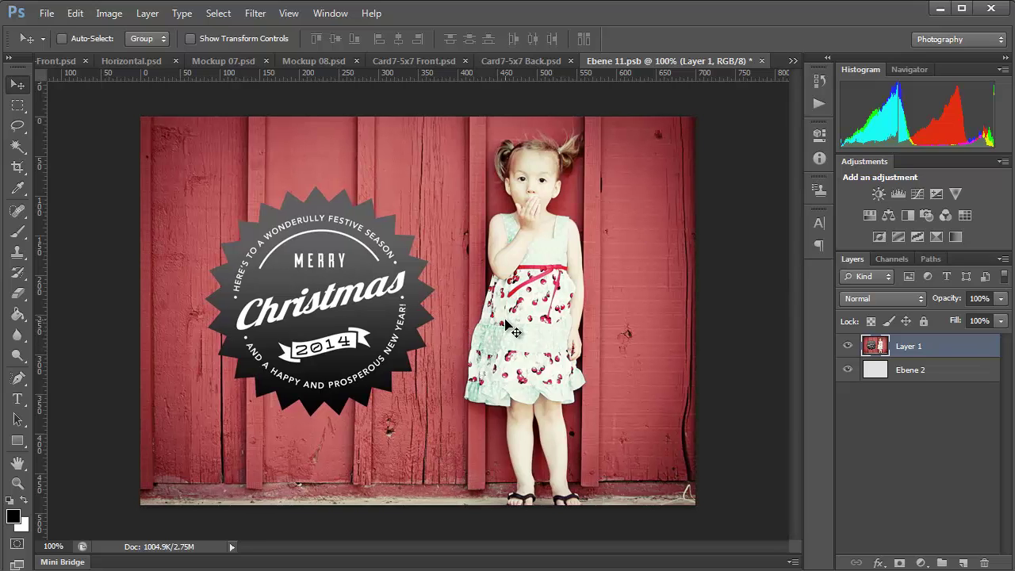
left_click_drag(520, 375, 521, 364)
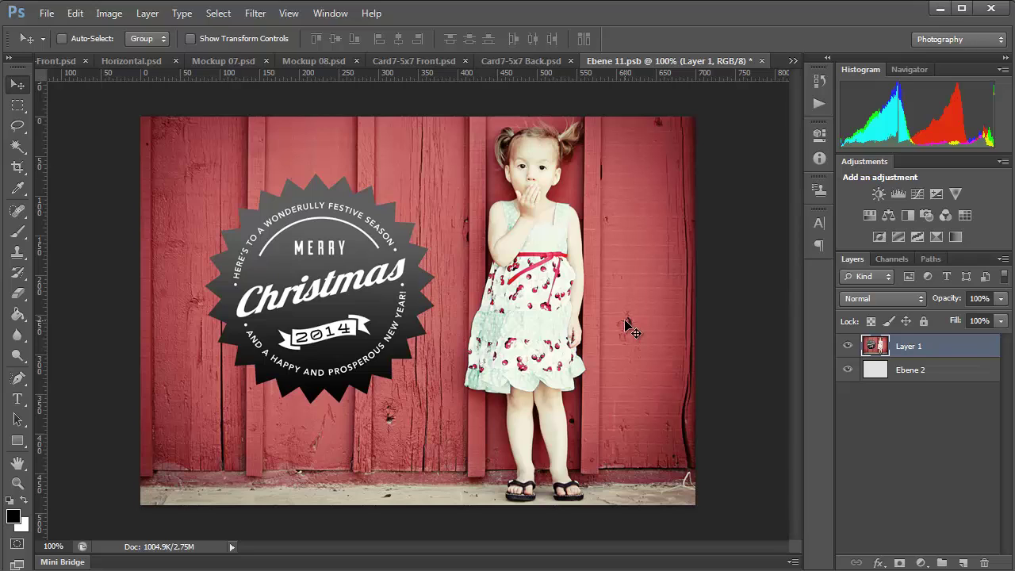
key("ctrl+s")
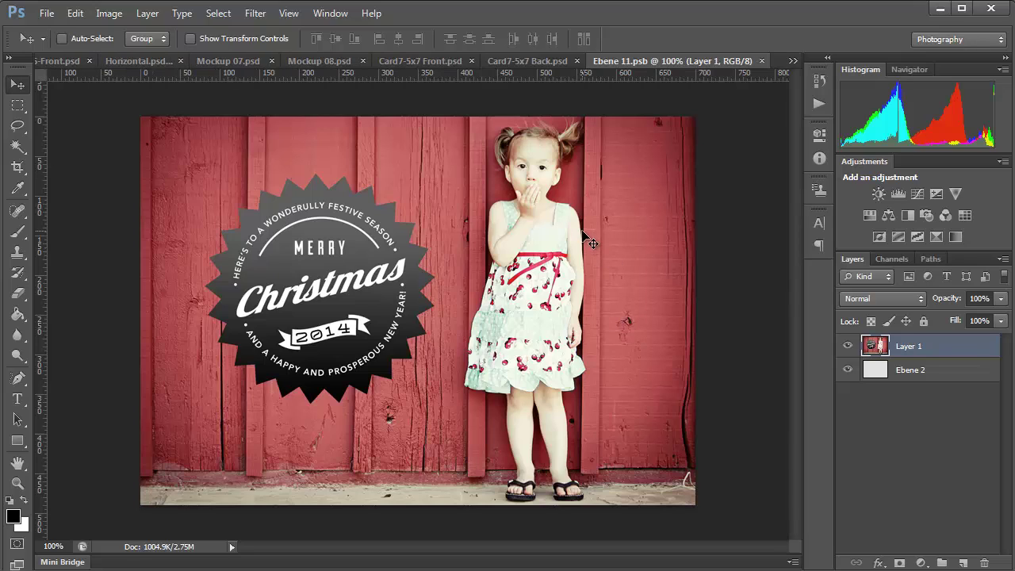
Step: Return to Horizontal.psd and check its 1290 × 860 px image size without changing anything
left_click(152, 62)
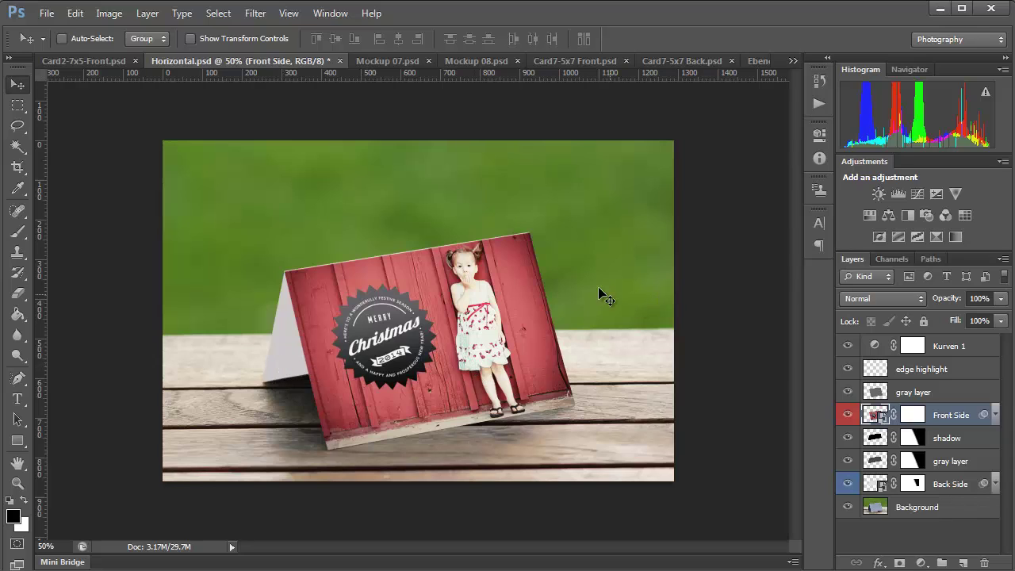
left_click(117, 17)
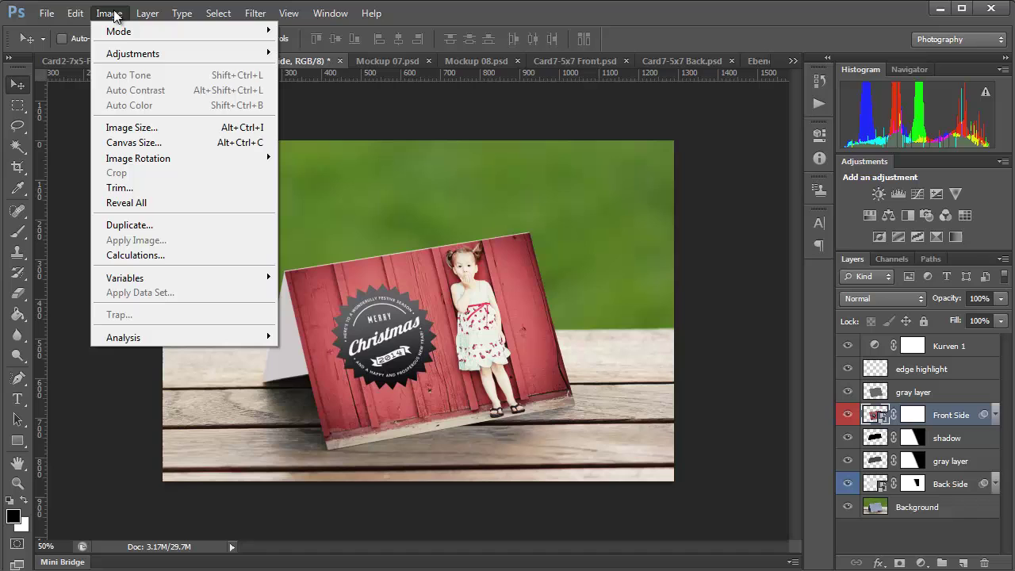
left_click(132, 128)
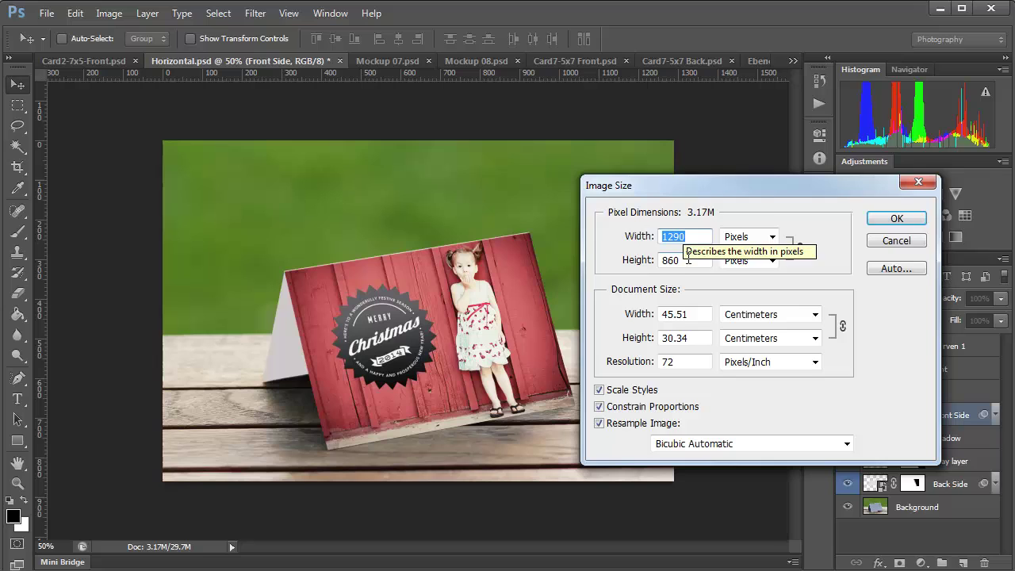
left_click(885, 242)
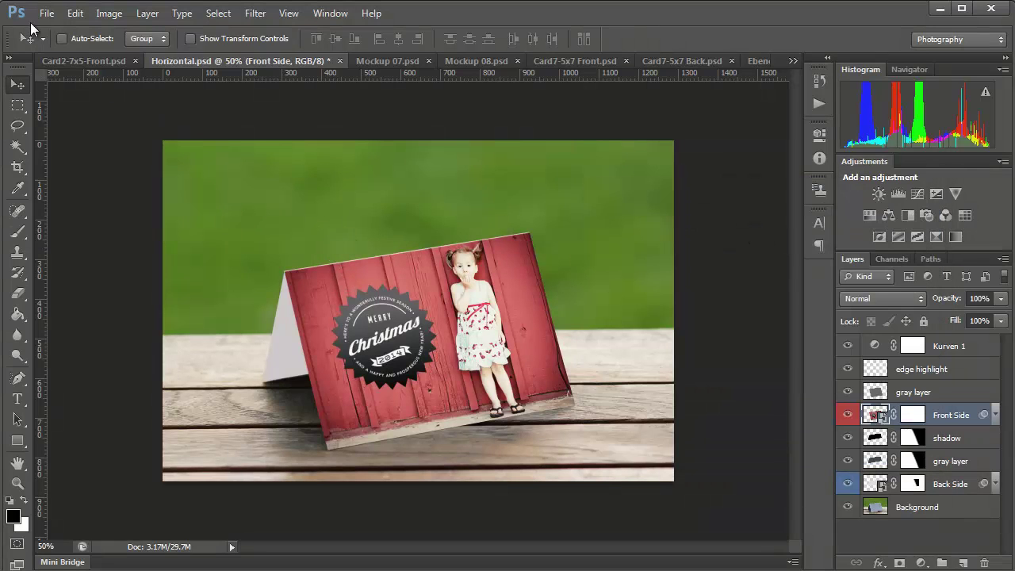
left_click(45, 14)
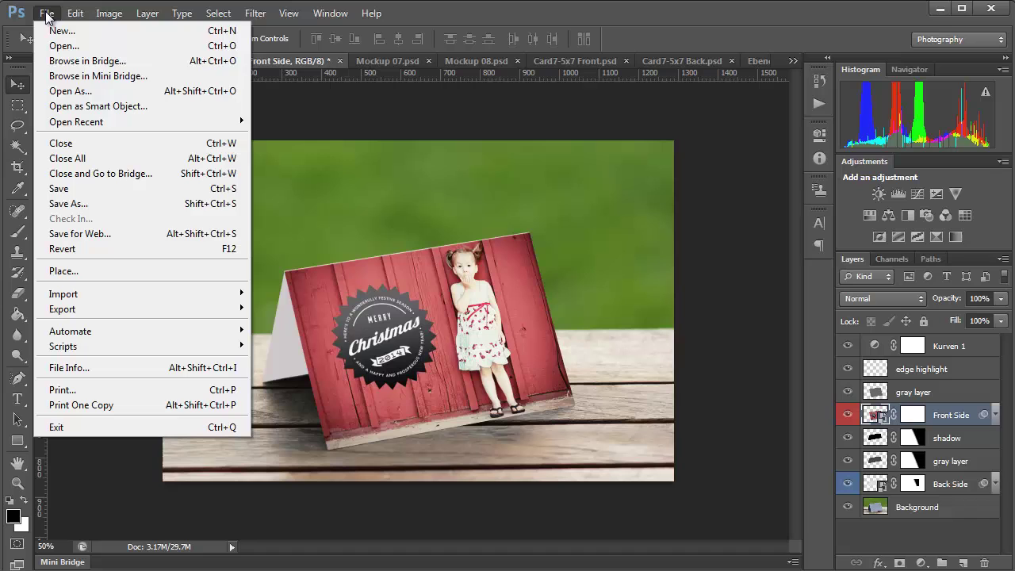
Step: Preview the mockup in Save for Web as a Very High quality (82) JPEG, then close the window
left_click(103, 232)
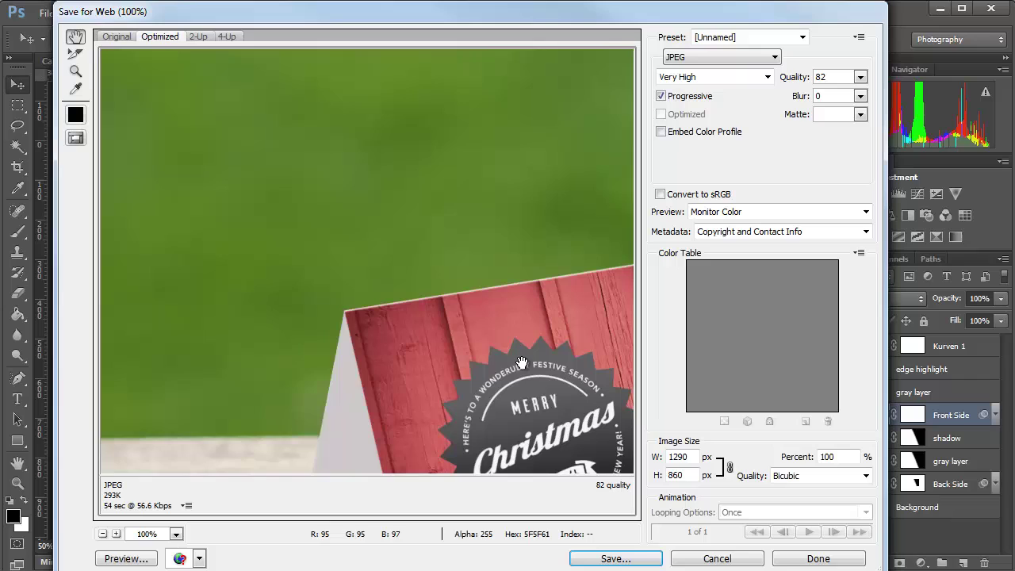
left_click_drag(522, 363, 385, 206)
left_click(663, 458)
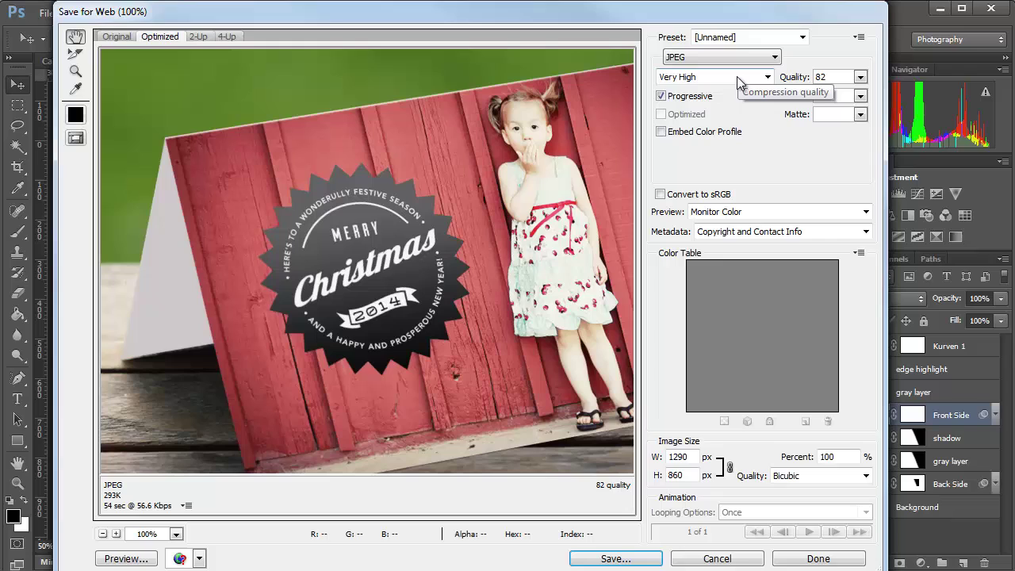
left_click(736, 76)
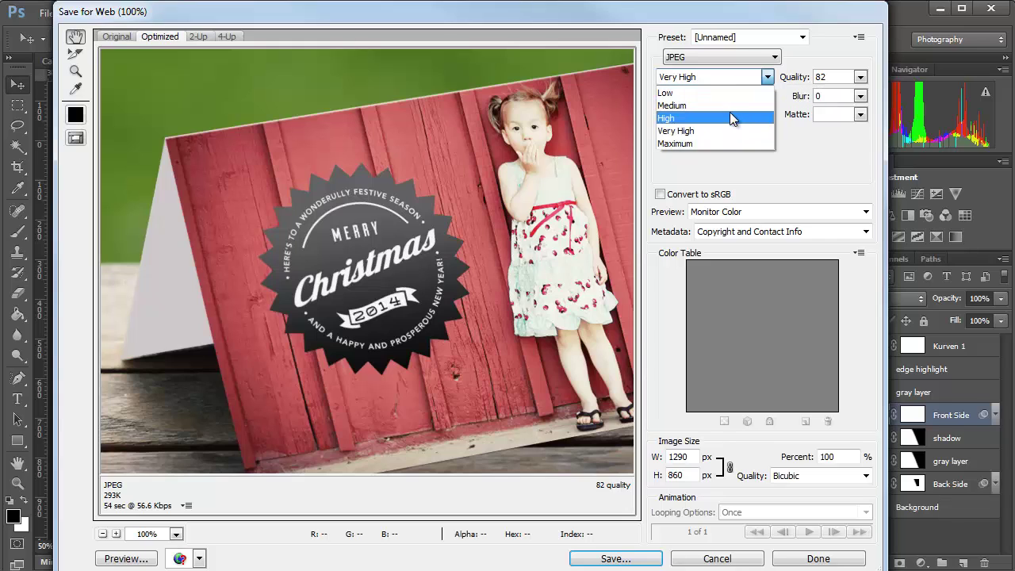
left_click(775, 166)
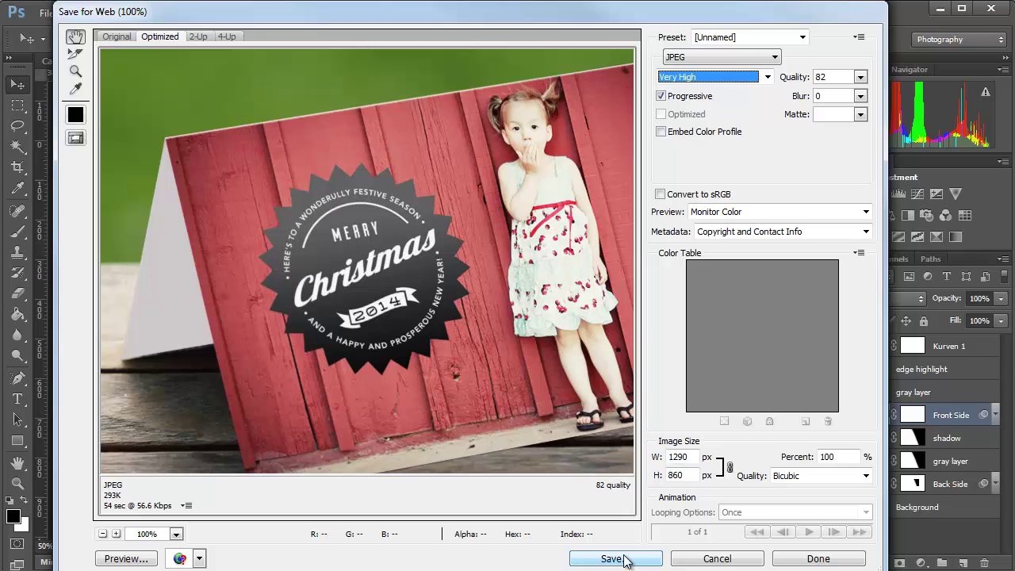
left_click(708, 558)
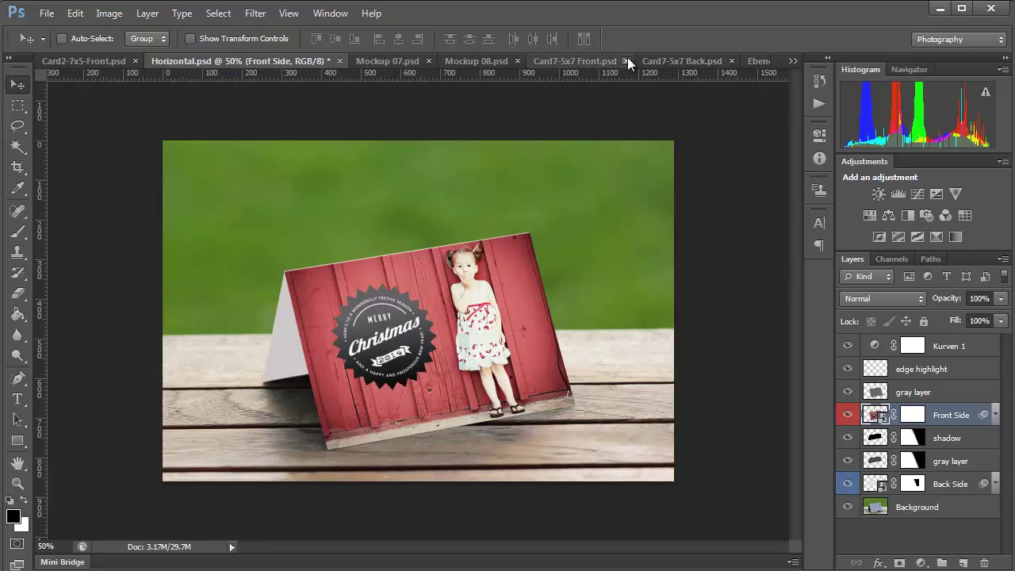
Step: Switch to Mockup 07.psd and zoom out until both blank blue cards are fully visible
left_click(410, 63)
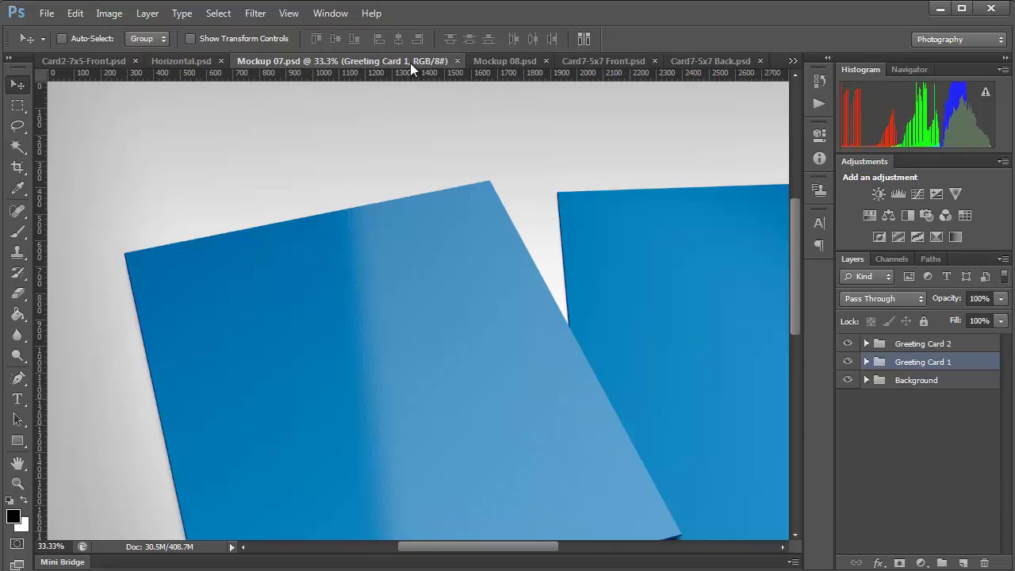
left_click(527, 205, "ctrl+alt")
left_click(525, 201, "ctrl+alt")
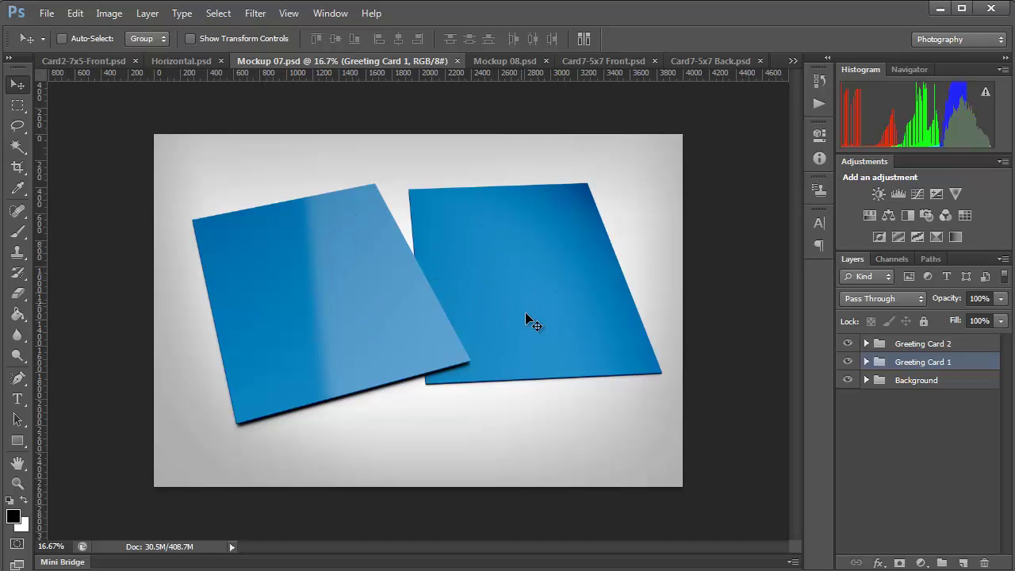
Step: Flatten the Card7-5x7 Back.psd Happy Holidays design into one Background layer, discarding hidden layers
left_click(615, 63)
left_click(697, 61)
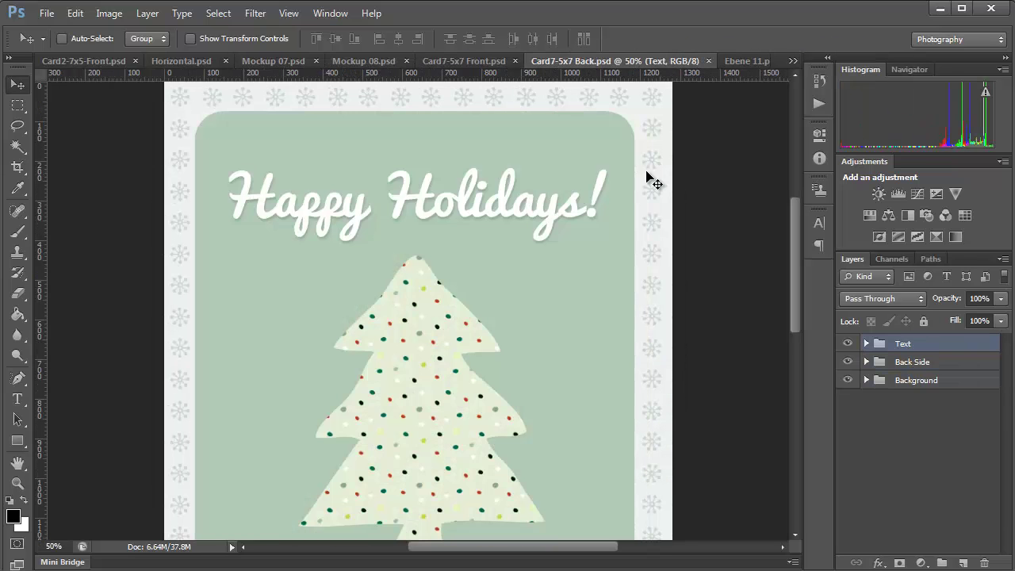
key("ctrl+minus")
key("ctrl+minus")
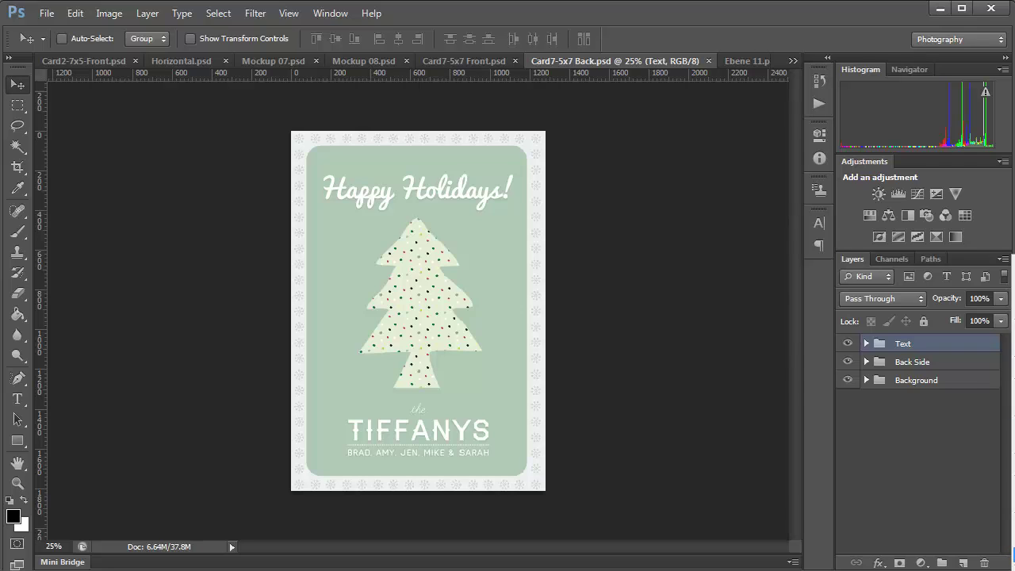
left_click(711, 317)
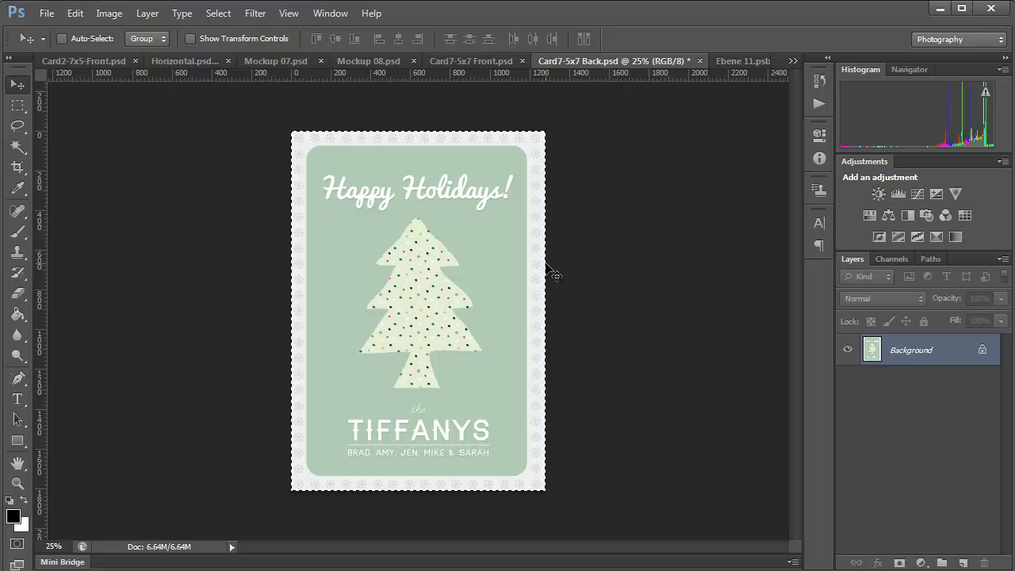
Step: Open Greeting Card 2's Left smart object in Mockup 07 and paste the Happy Holidays design
left_click(266, 61)
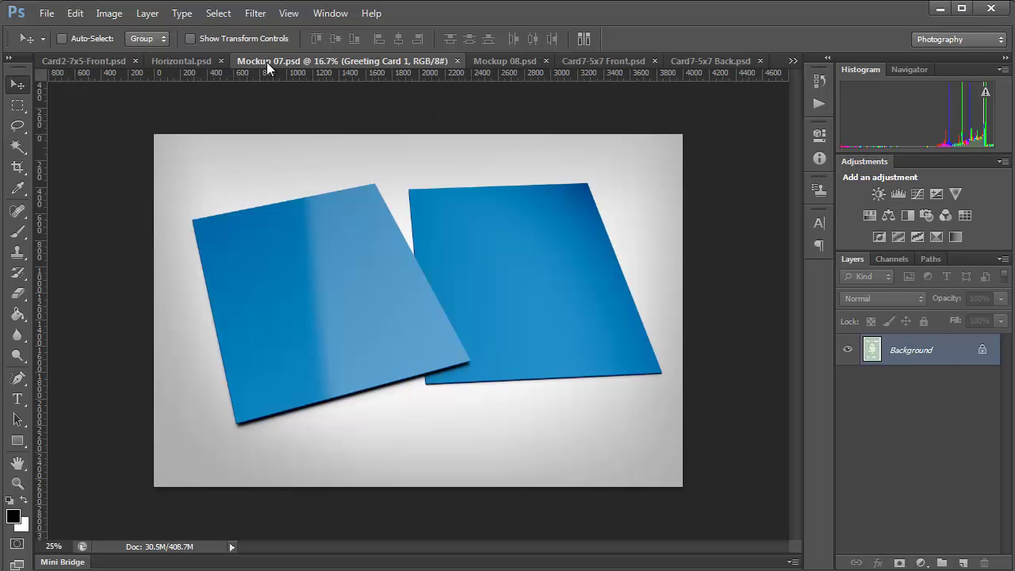
left_click(867, 344)
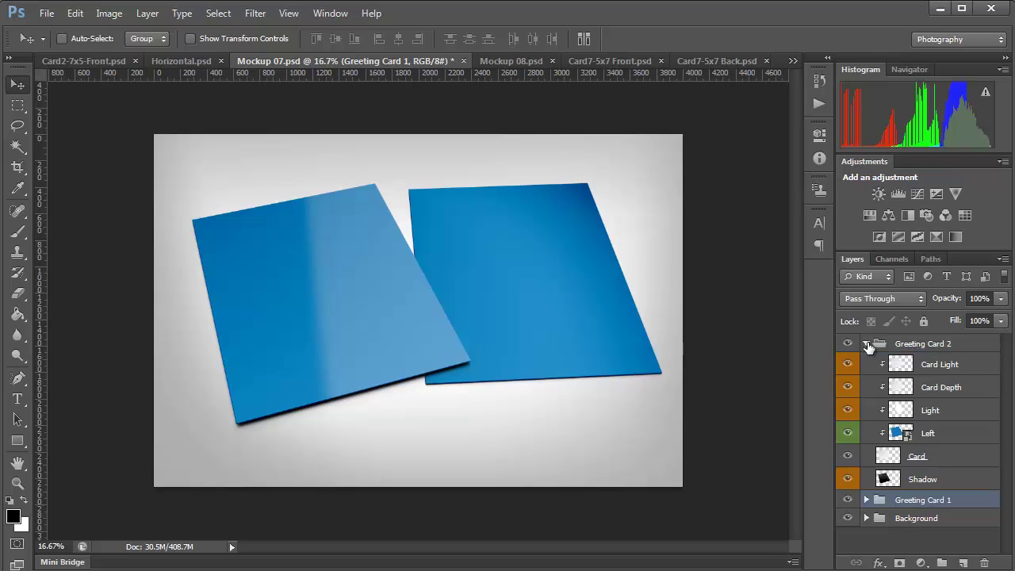
double_click(899, 433)
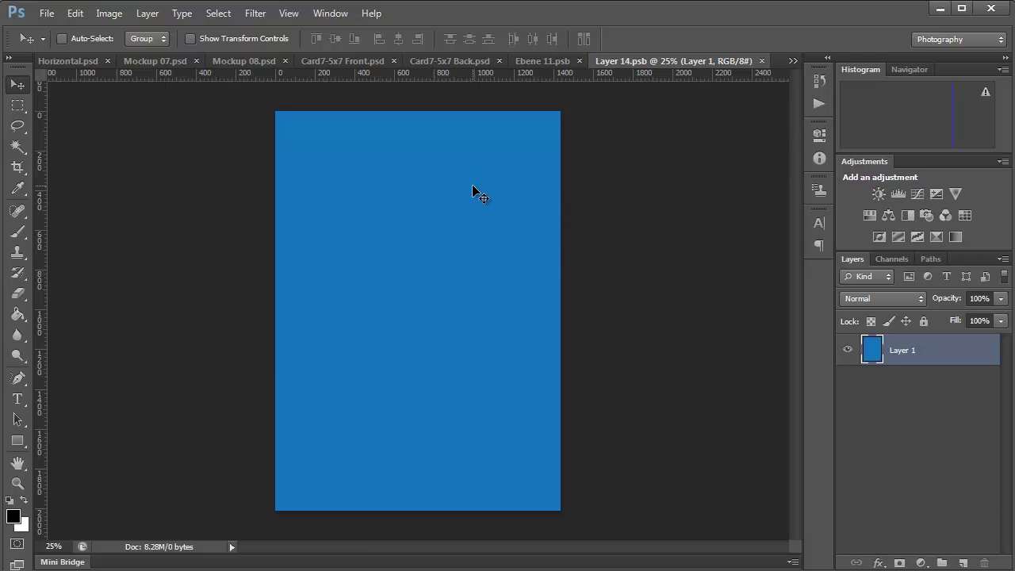
key("ctrl+v")
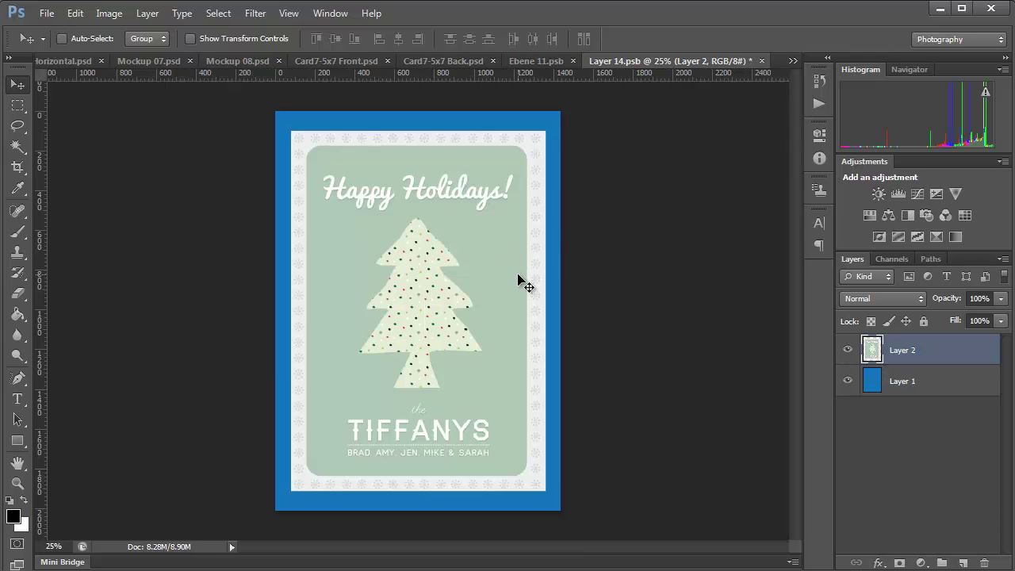
Step: Enlarge the pasted design to about 112.8% to cover the blue card and save
key("ctrl+t")
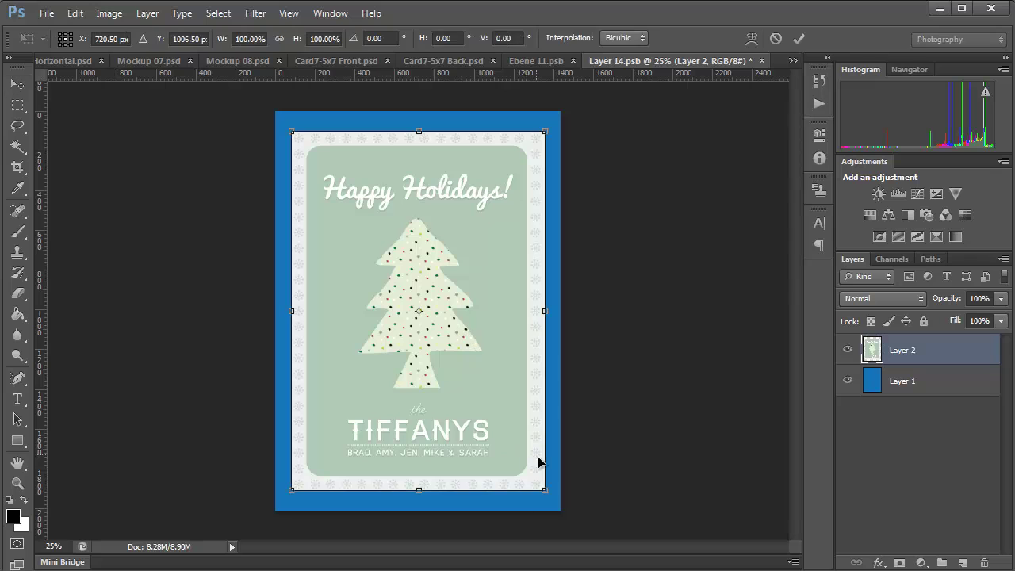
left_click_drag(543, 491, 560, 514)
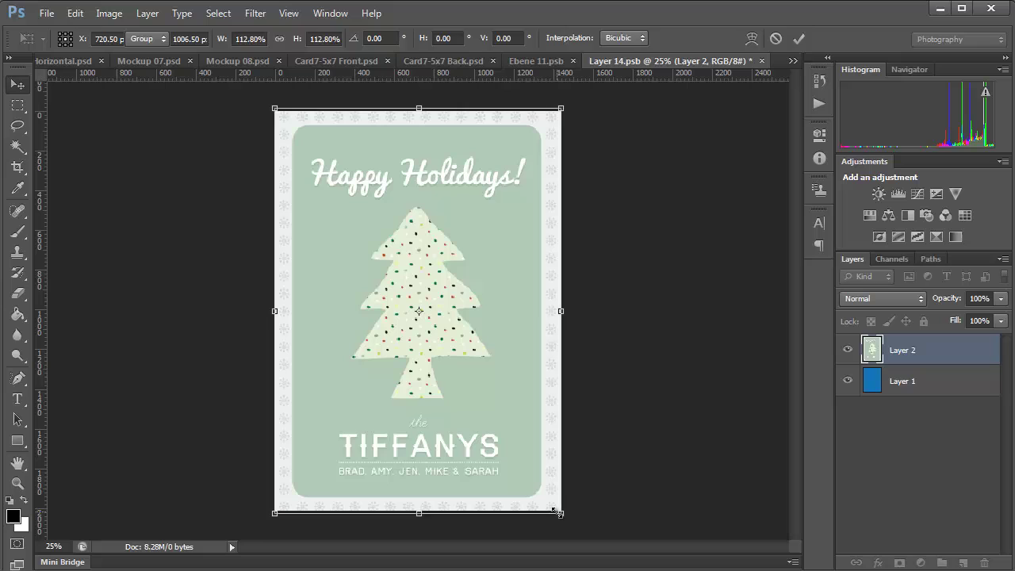
key("Return")
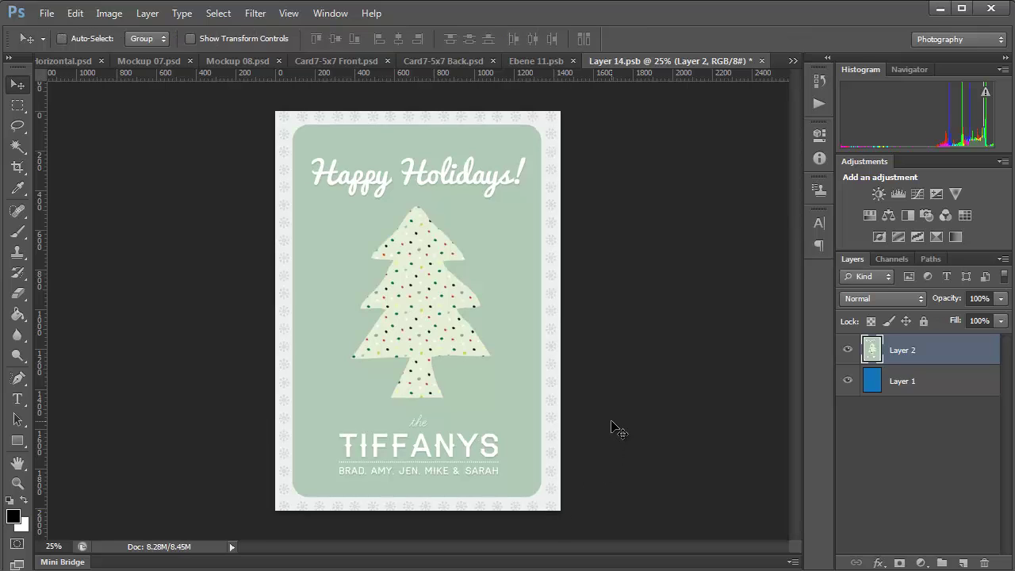
key("ctrl+s")
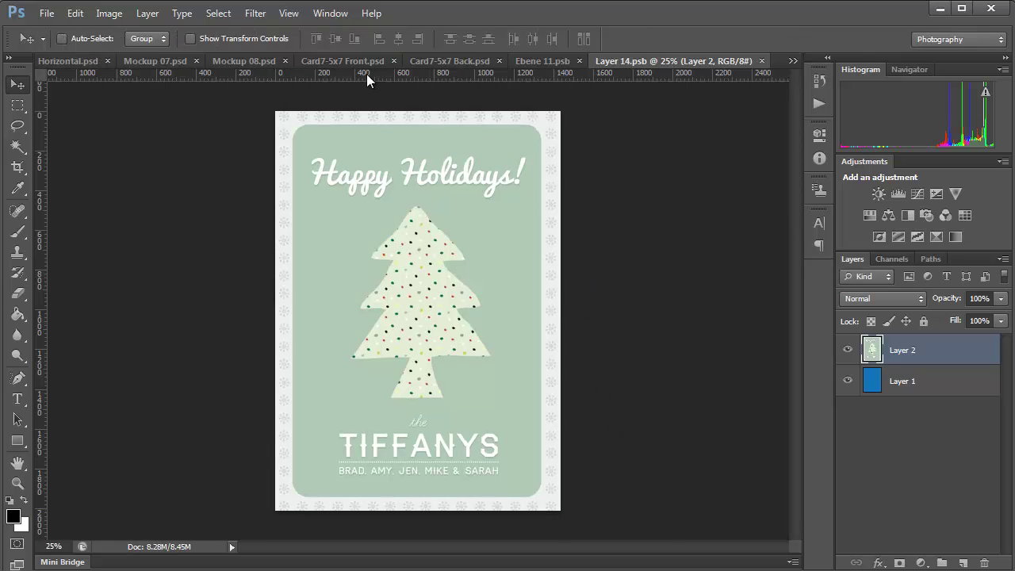
Step: Confirm Mockup 07's left card shows the Happy Holidays design, then go back to Card7-5x7 Front.psd
left_click(362, 60)
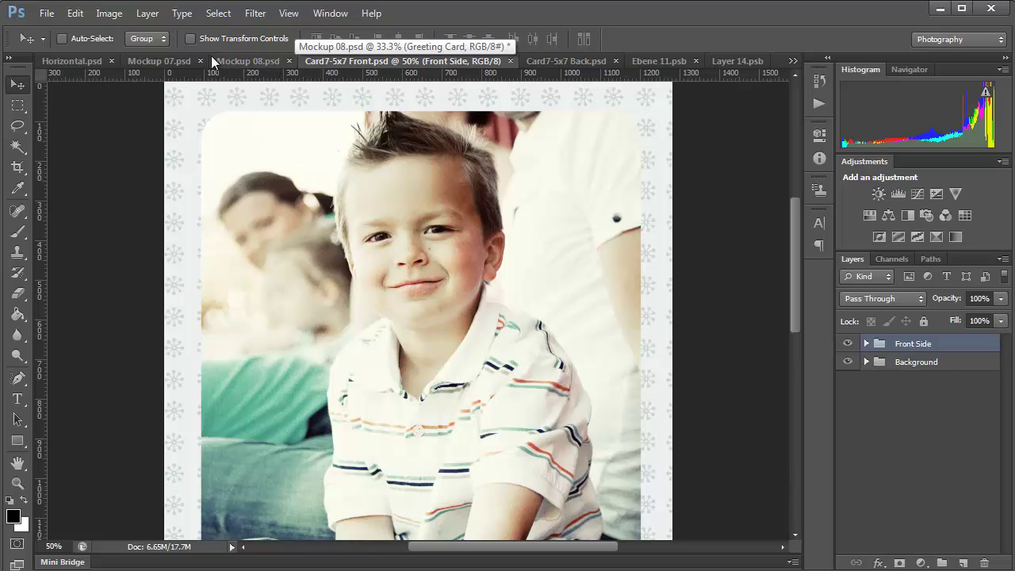
left_click(166, 61)
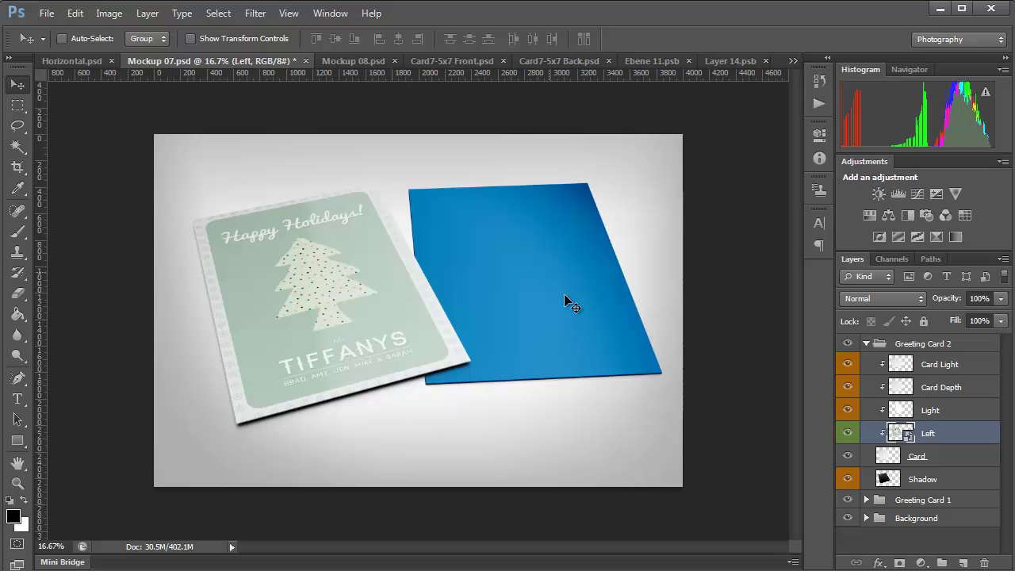
left_click(553, 61)
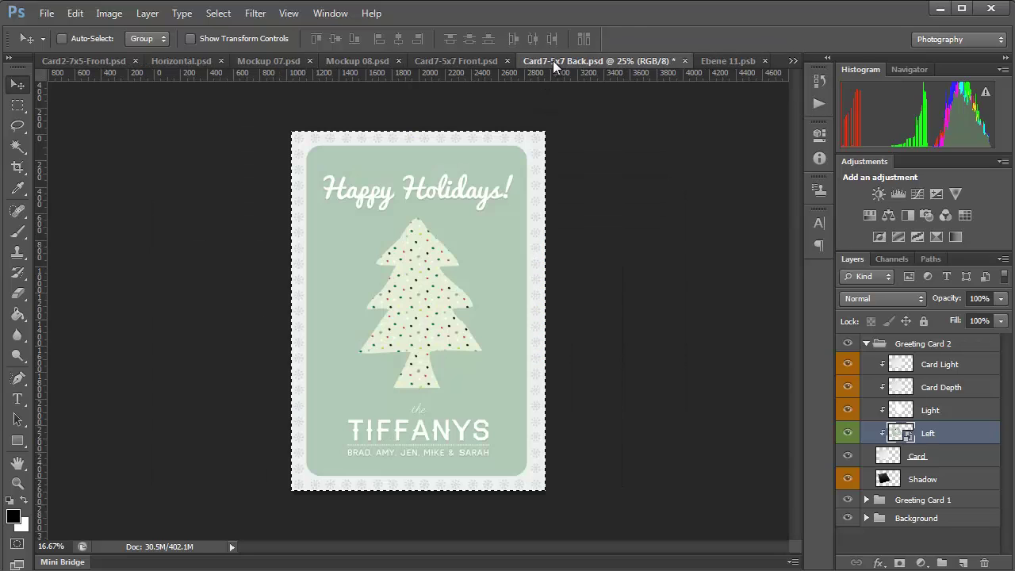
left_click(471, 61)
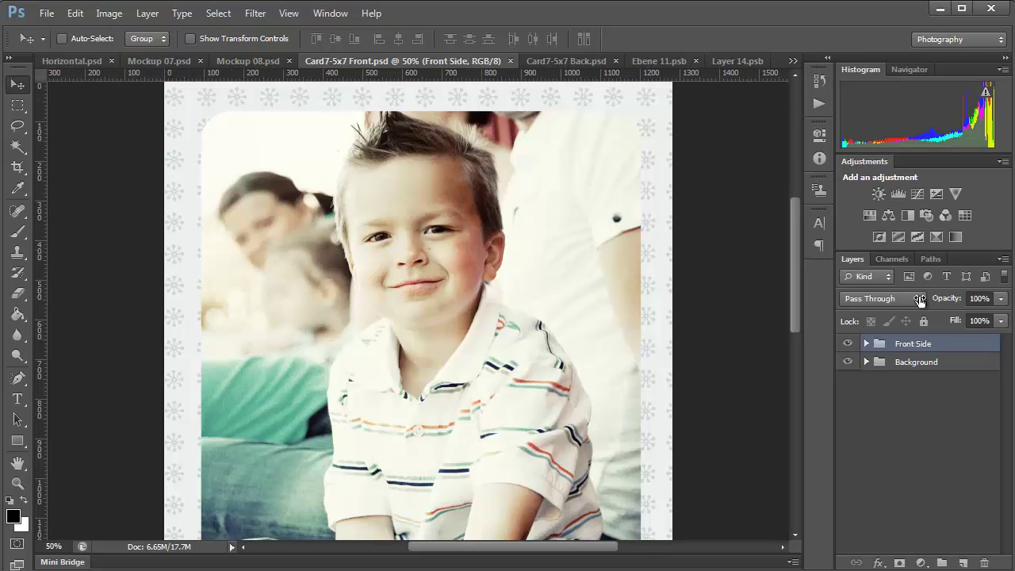
Step: Flatten the Card7-5x7 Front boy photo card and select its entire canvas
key("ctrl+minus")
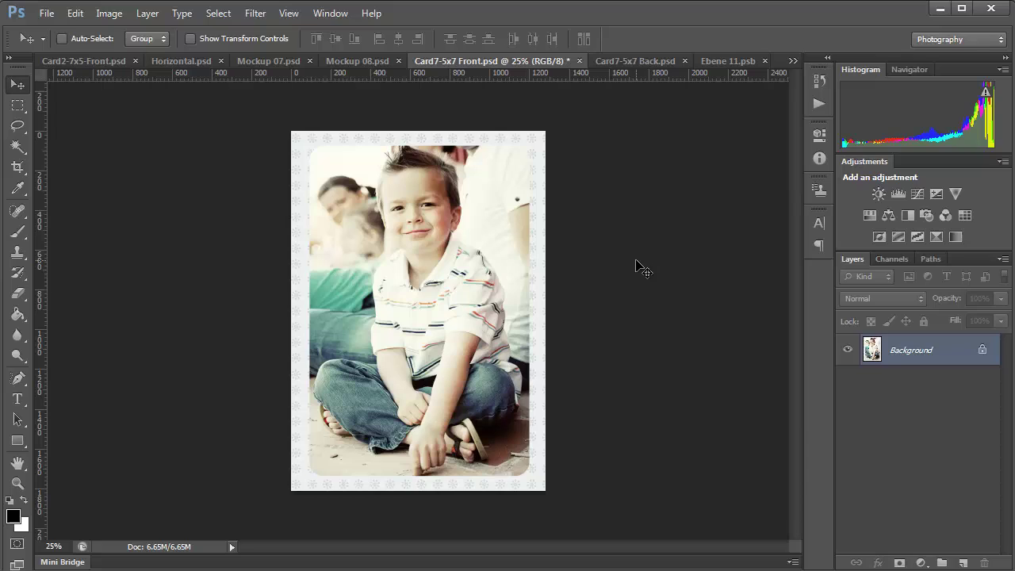
key("ctrl+a")
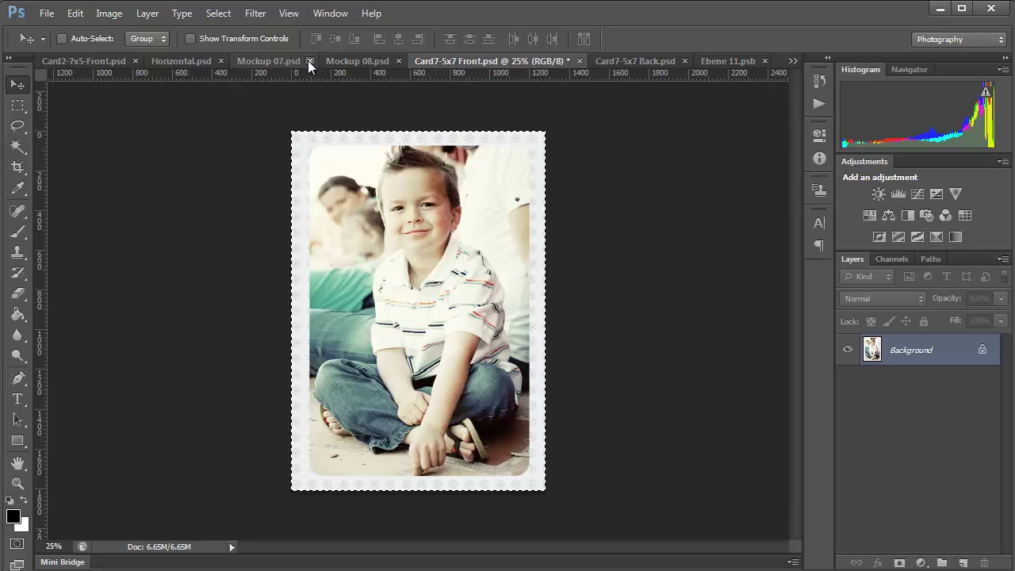
Step: In Mockup 07, collapse Greeting Card 2 and expand Greeting Card 1 to reveal the Right card layer
left_click(282, 59)
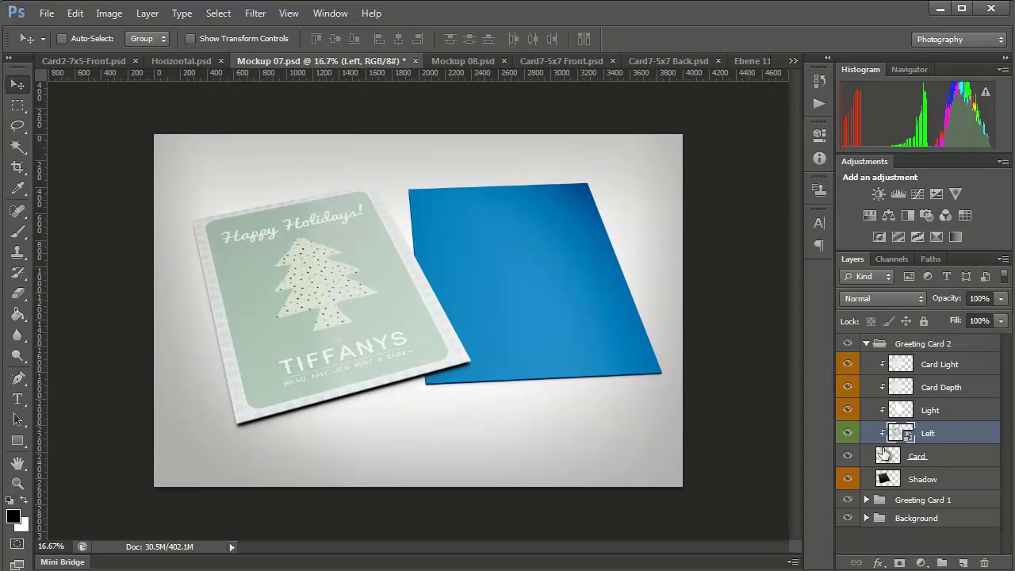
left_click(866, 343)
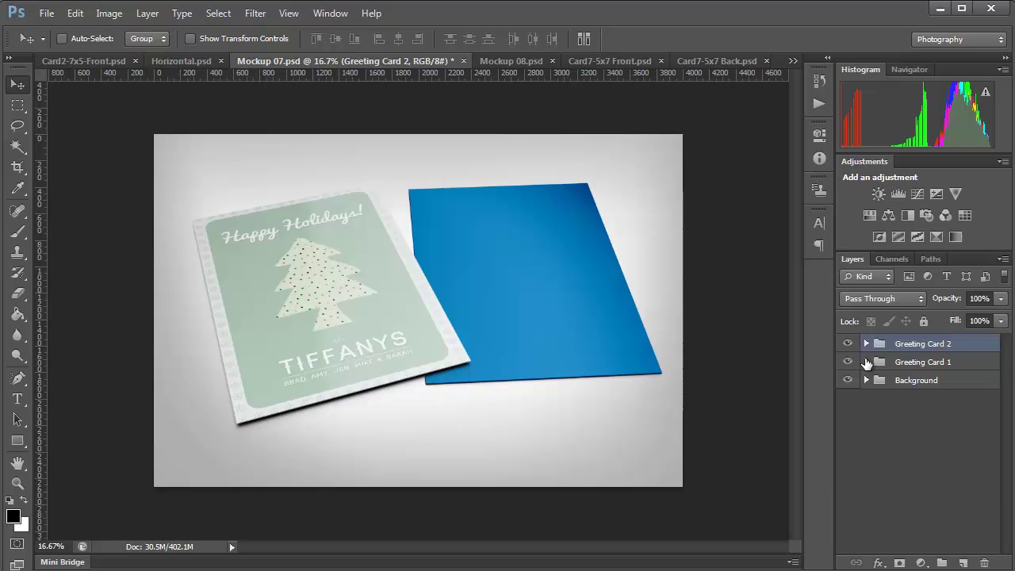
left_click(866, 362)
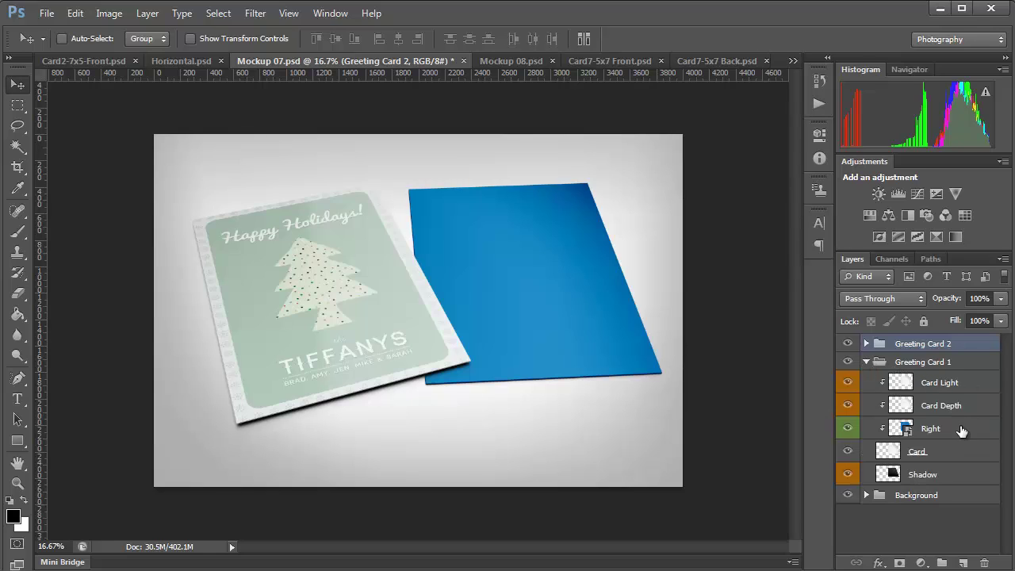
Step: Paste the boy photo card into the Right smart object, scale it to 111.86%, and save
double_click(903, 428)
key("ctrl+v")
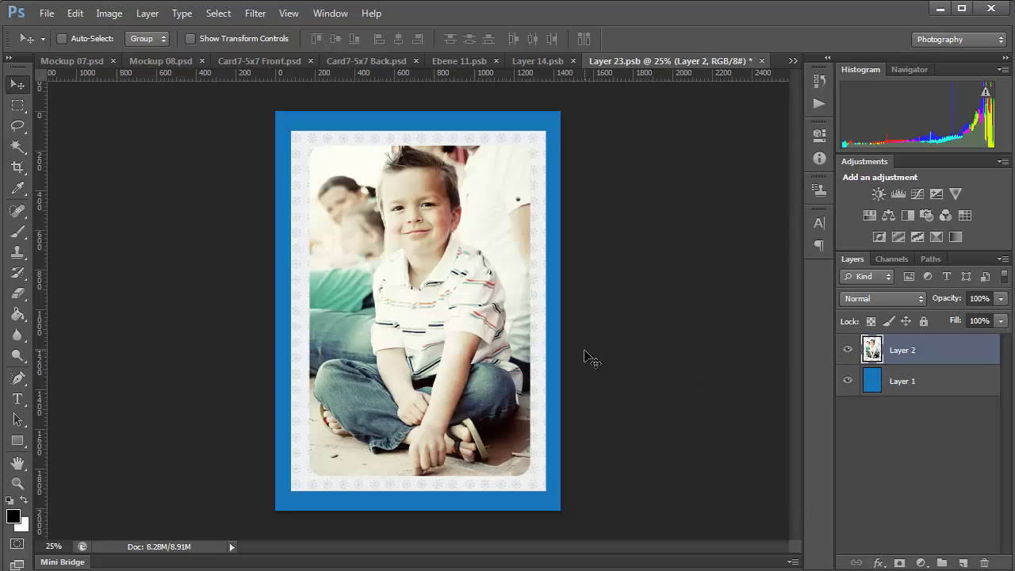
key("ctrl+t")
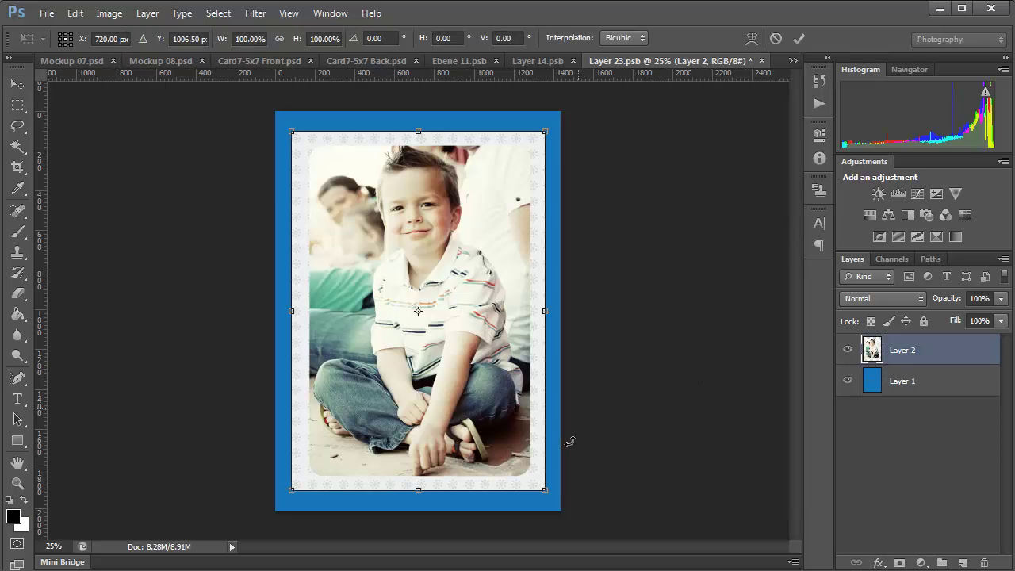
left_click_drag(545, 494, 561, 512)
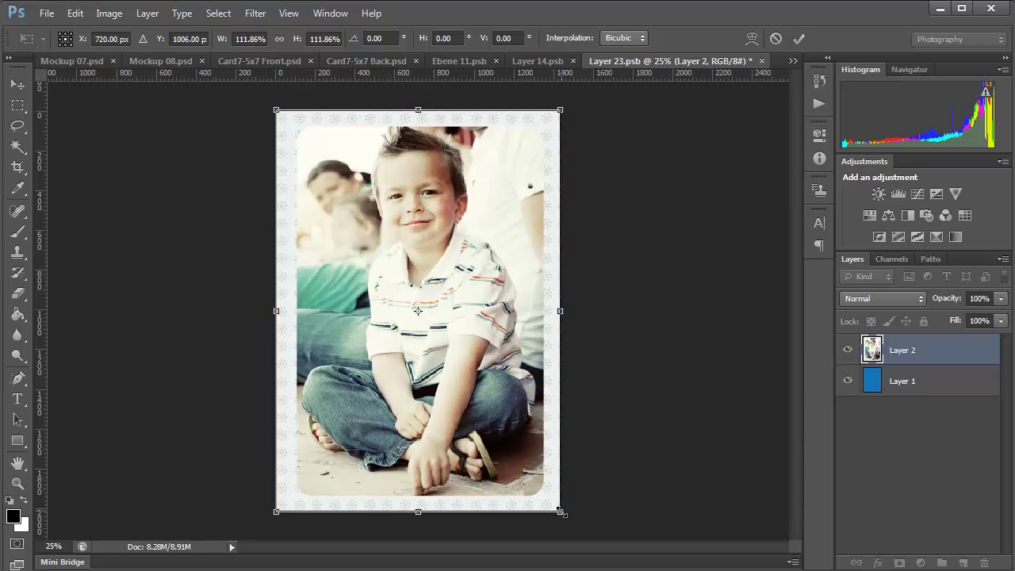
key("Return")
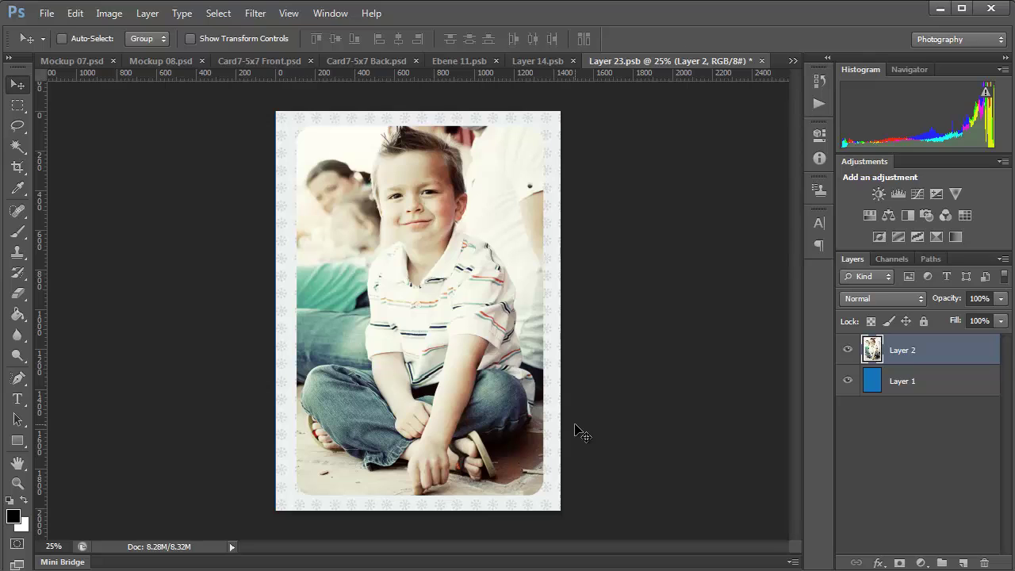
key("ctrl+s")
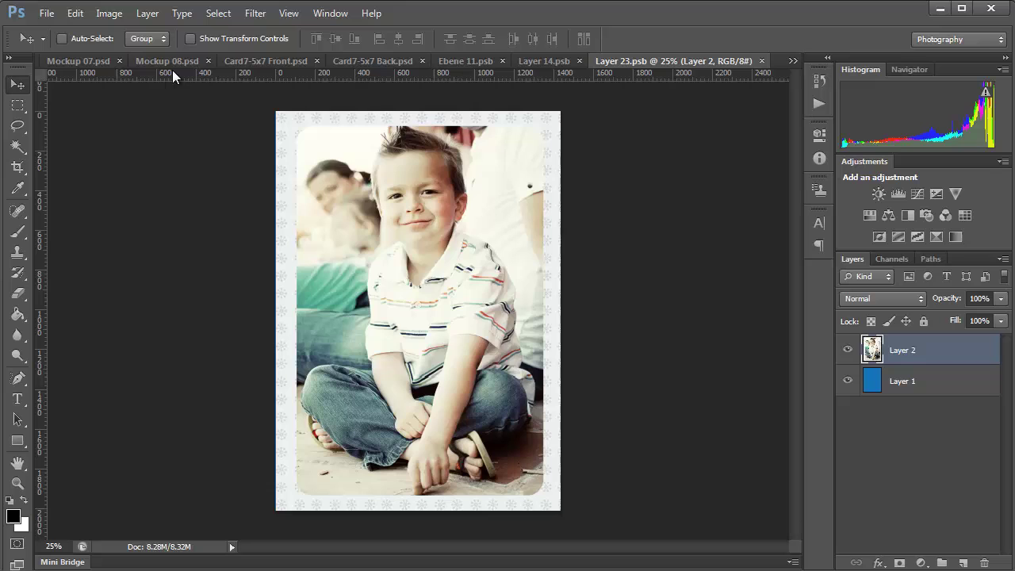
Step: Return to Mockup 07 and zoom in and out to inspect the boy photo on the right card
left_click(98, 62)
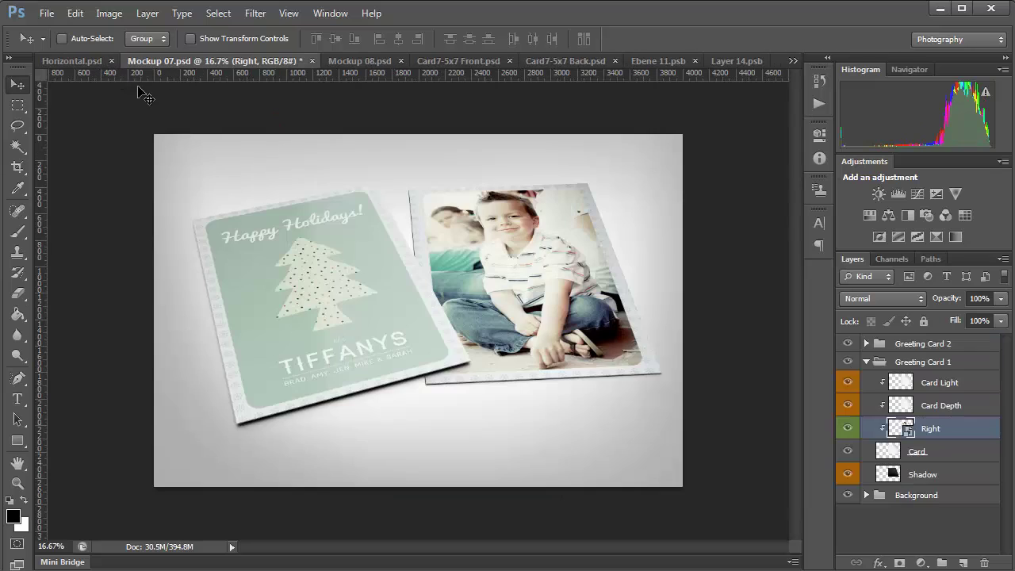
left_click(482, 268, "ctrl")
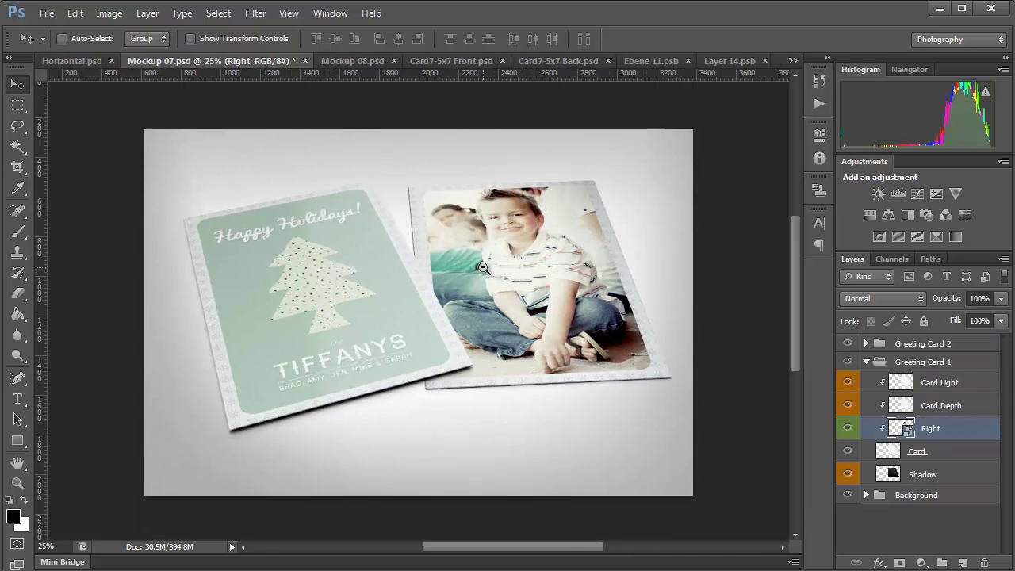
left_click(482, 268, "ctrl+alt")
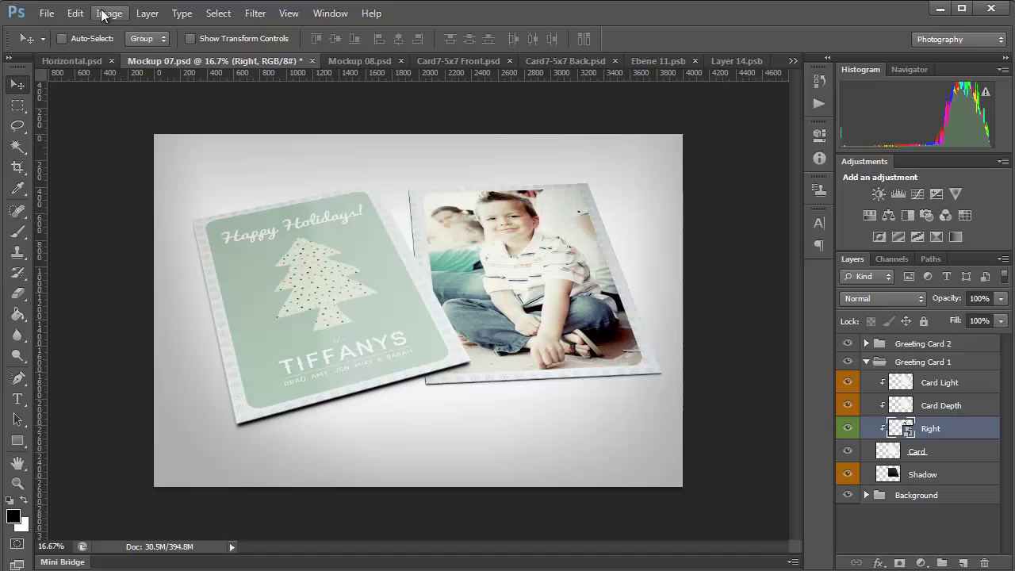
left_click(375, 63)
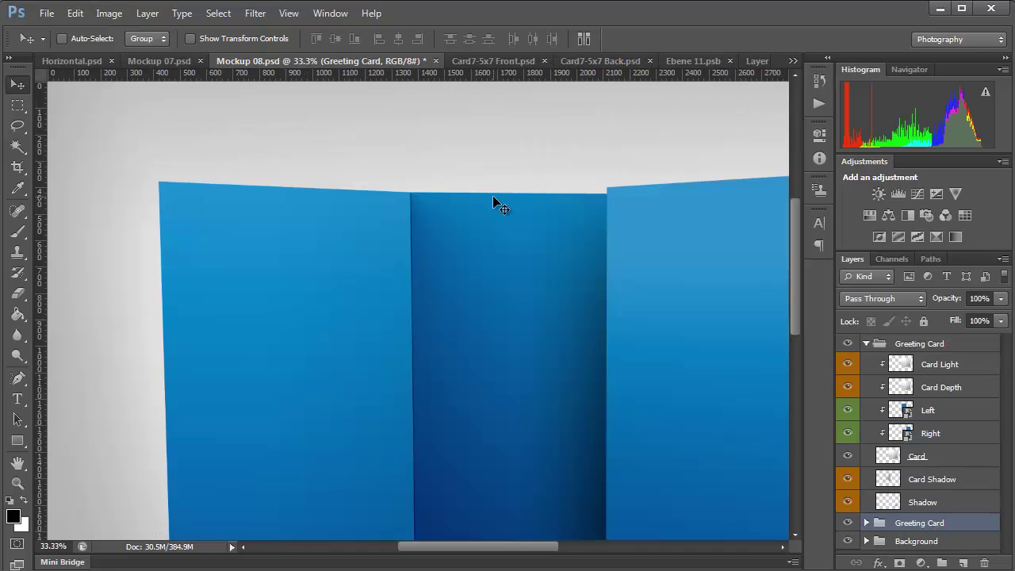
scroll(493, 202, "down", 1)
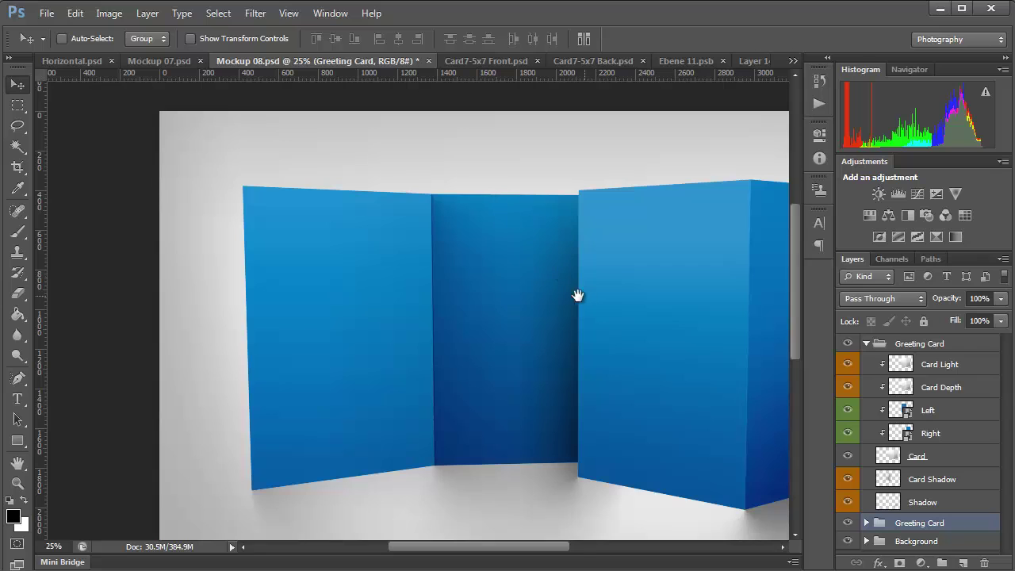
scroll(555, 290, "down", 1)
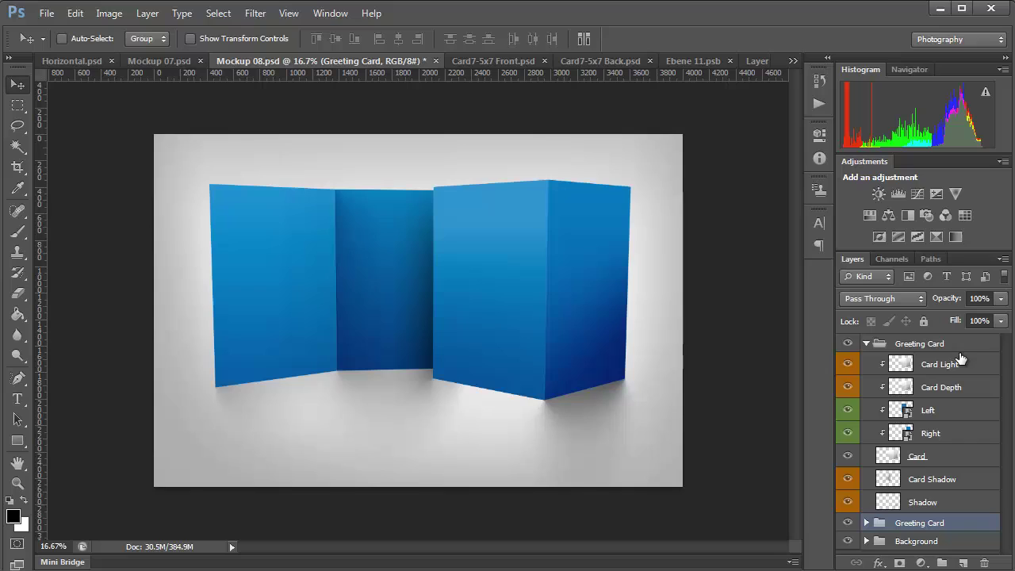
left_click(866, 344)
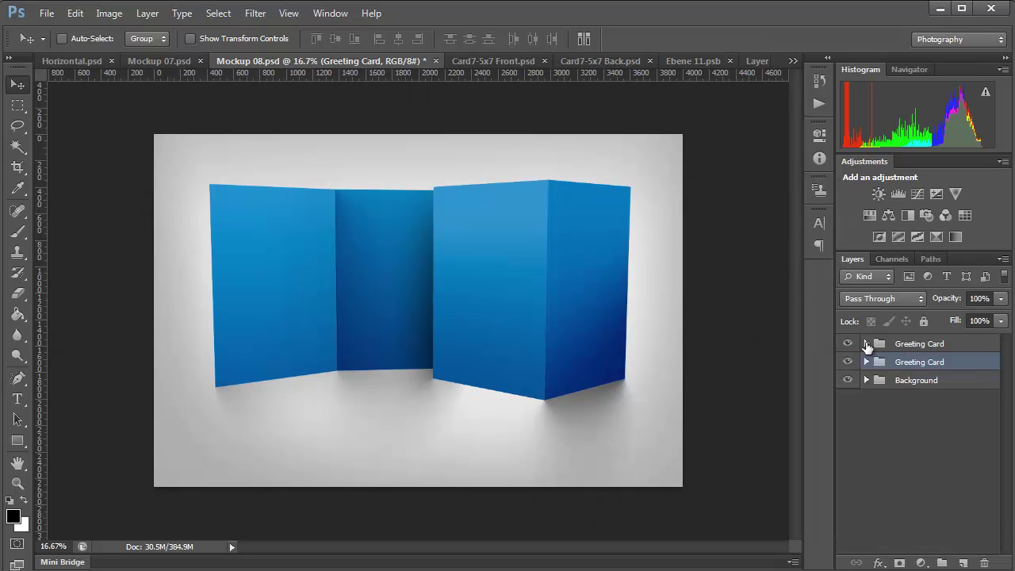
left_click(866, 344)
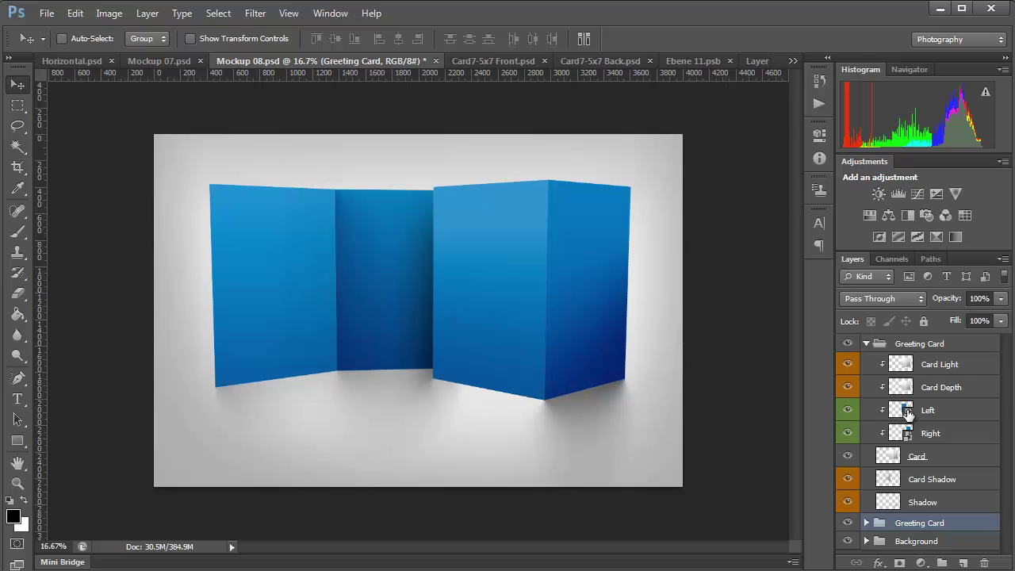
left_click(849, 343)
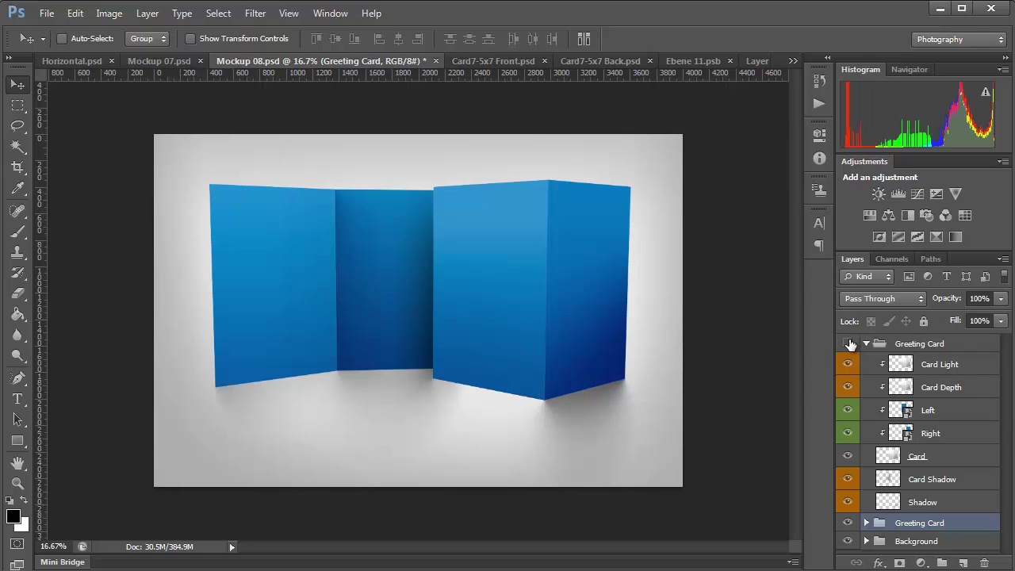
left_click(848, 343)
left_click(848, 343)
left_click(849, 344)
left_click(848, 344)
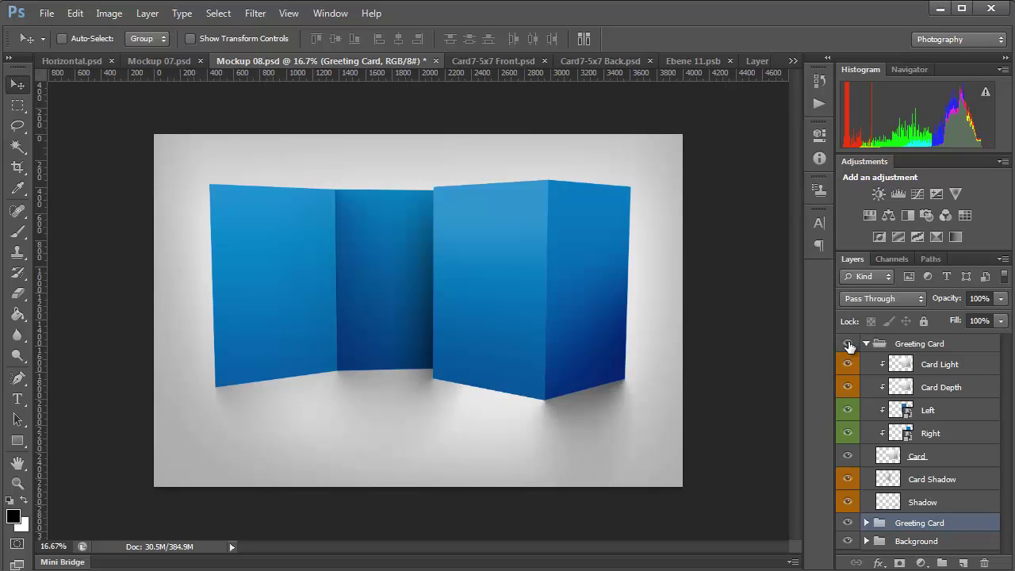
left_click(847, 410)
left_click(847, 410)
left_click(937, 410)
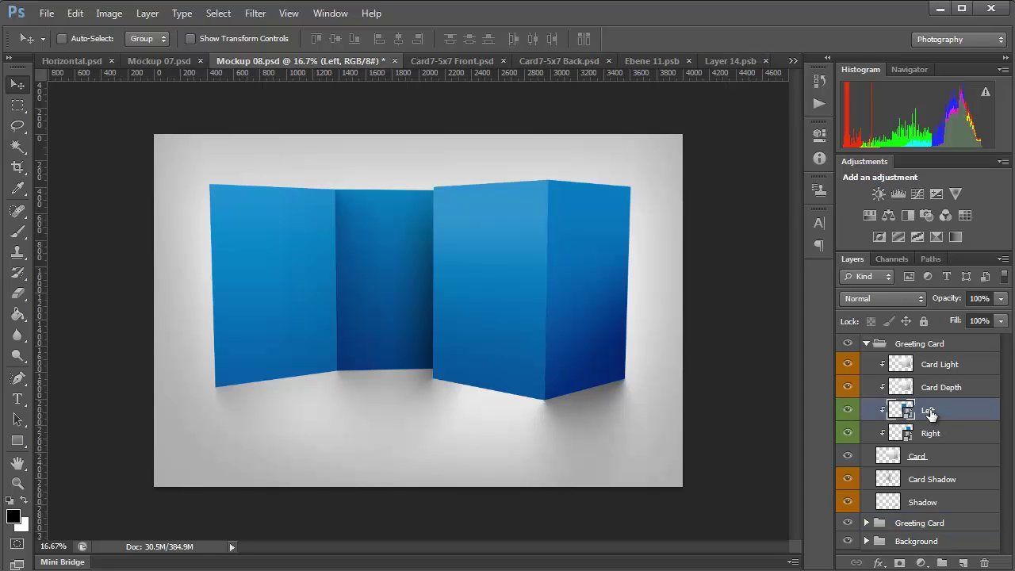
Step: Paste the framed boy photo into the Left smart object, scale it about 112%, check edges, and save
double_click(906, 410)
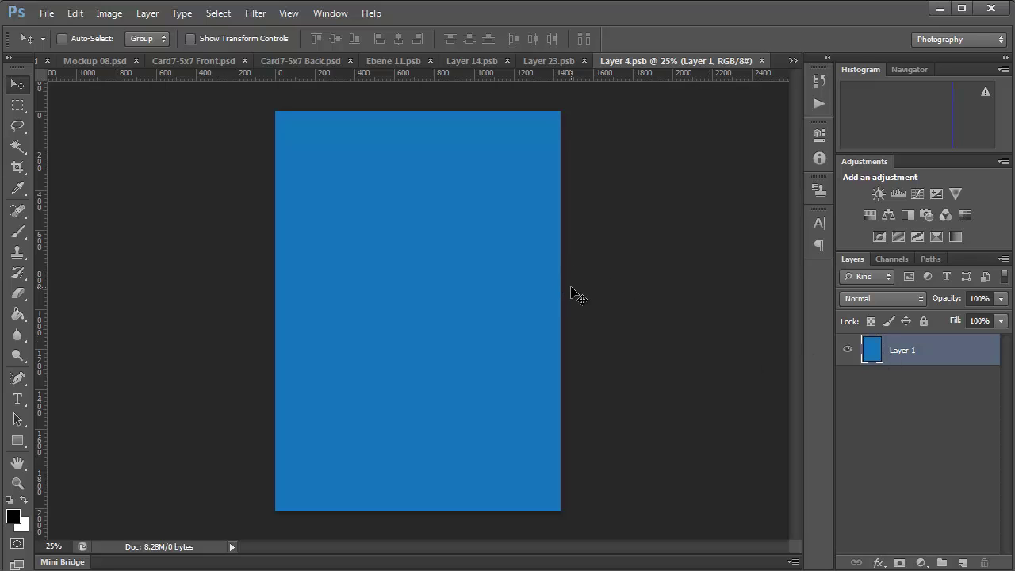
key("ctrl+v")
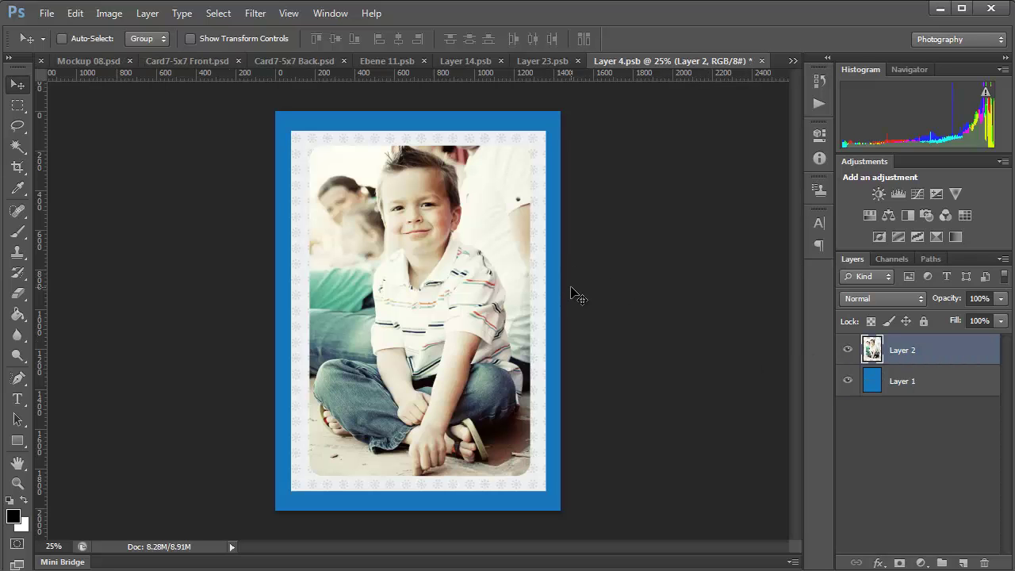
key("ctrl+t")
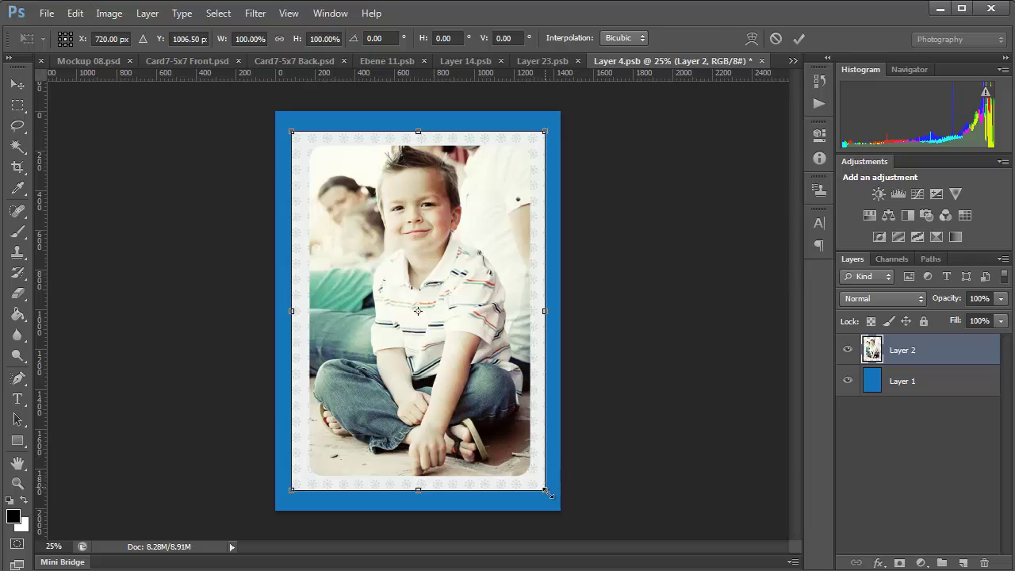
left_click_drag(546, 491, 561, 509)
key("Return")
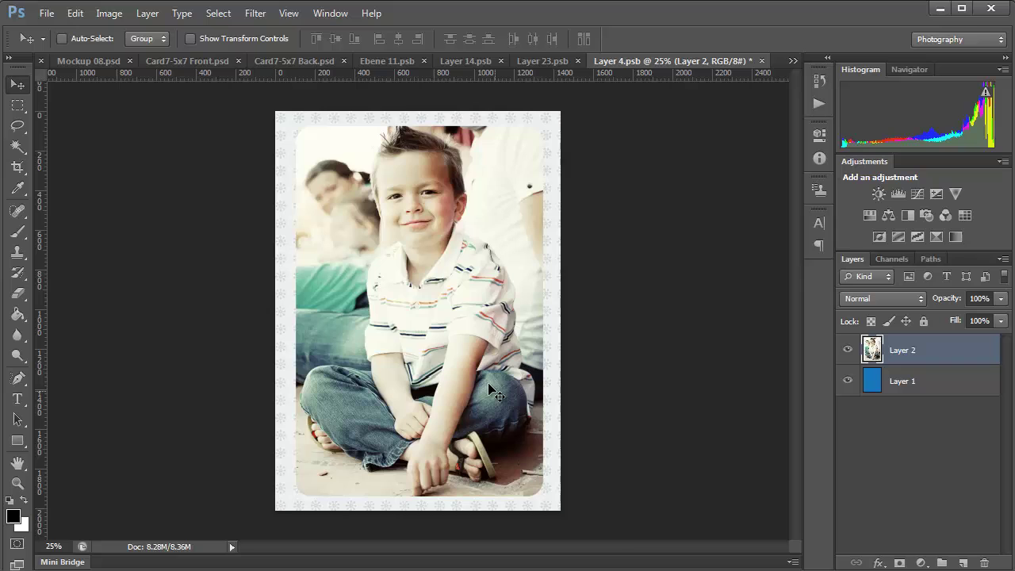
left_click(349, 343)
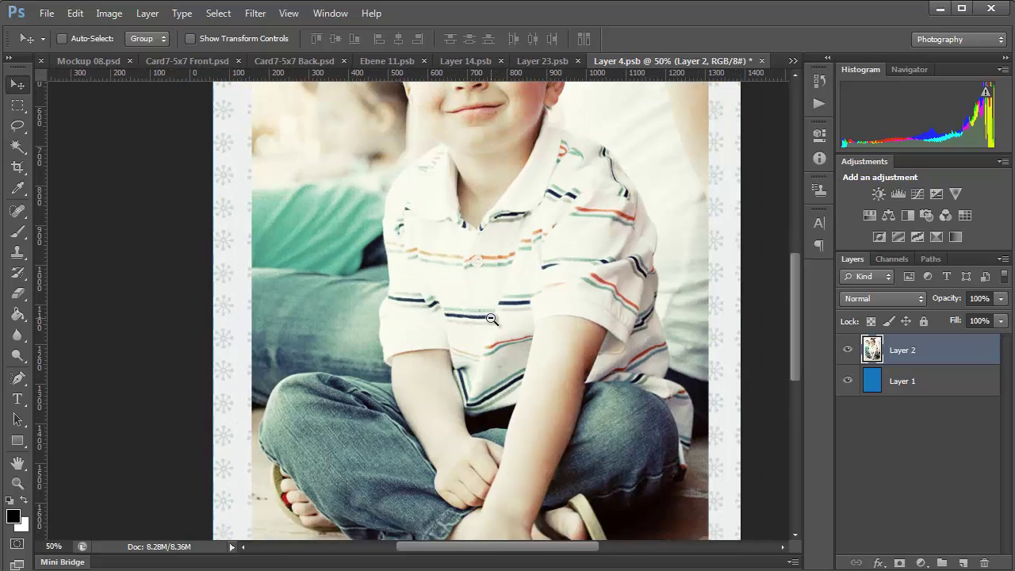
left_click(492, 318, "alt")
key("ctrl+s")
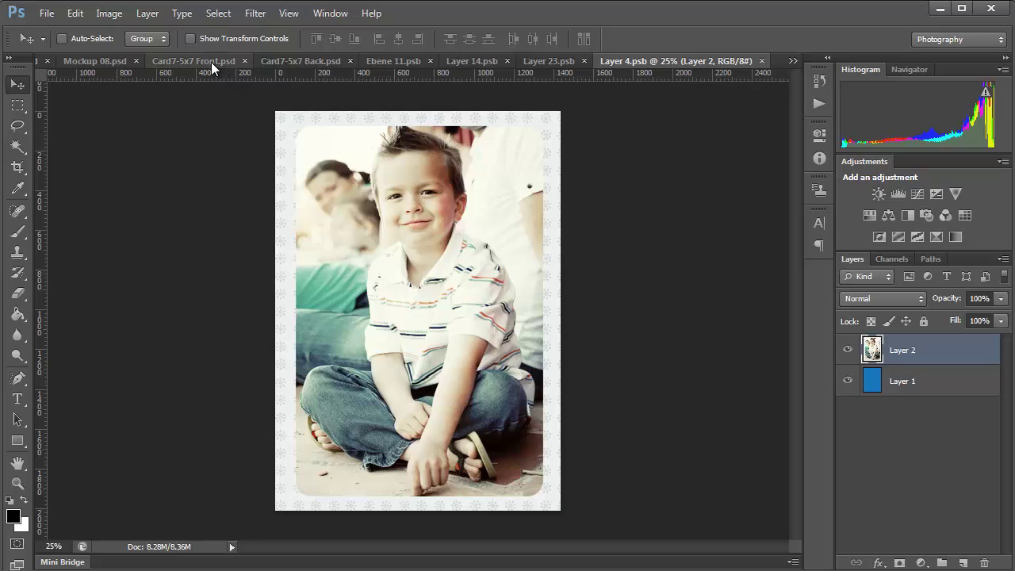
Step: Zoom in on Mockup 08, glance at Card7-5x7 Back.psd, then go back to Mockup 08
left_click(113, 61)
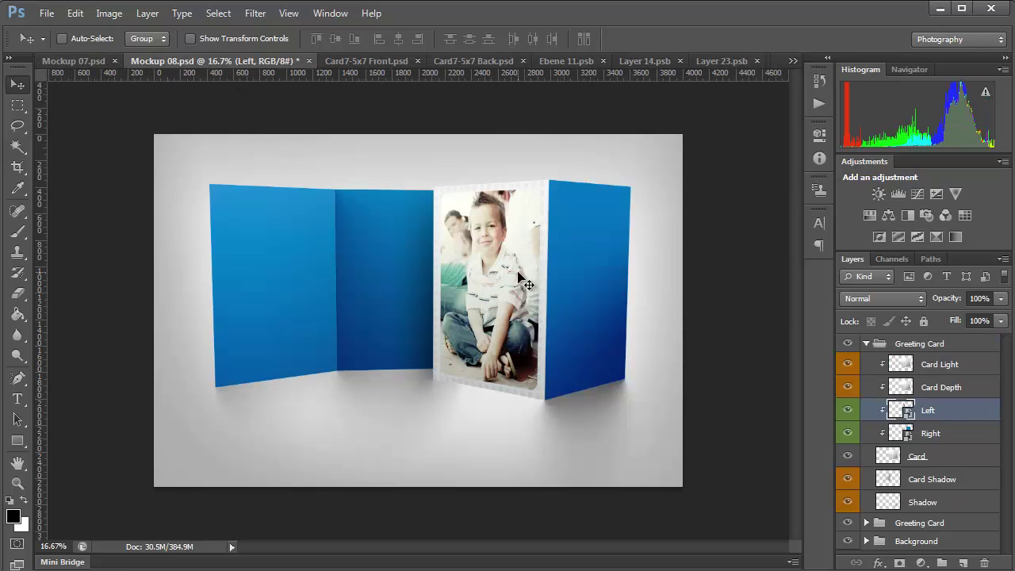
scroll(525, 265, "up", 1)
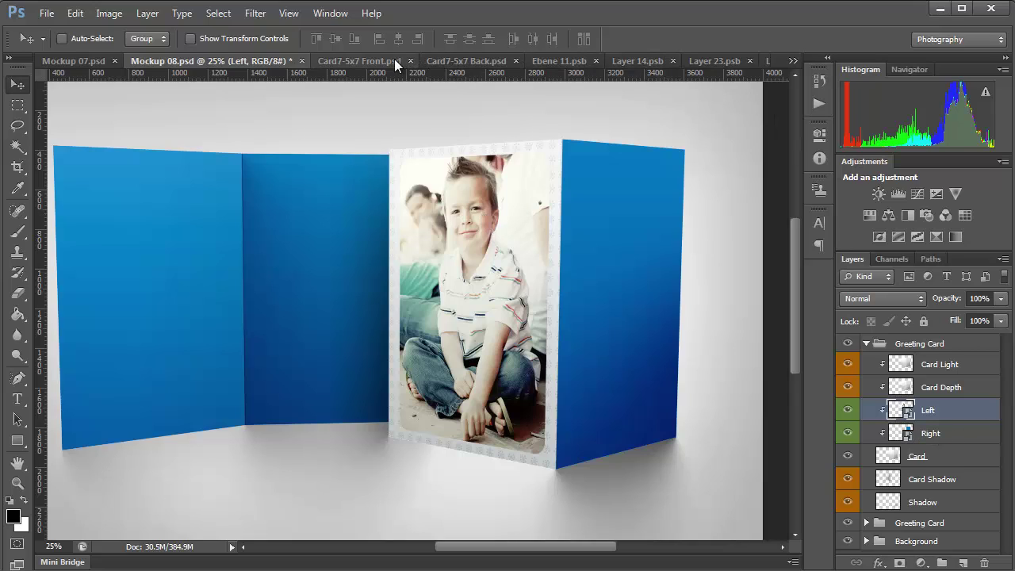
left_click(438, 61)
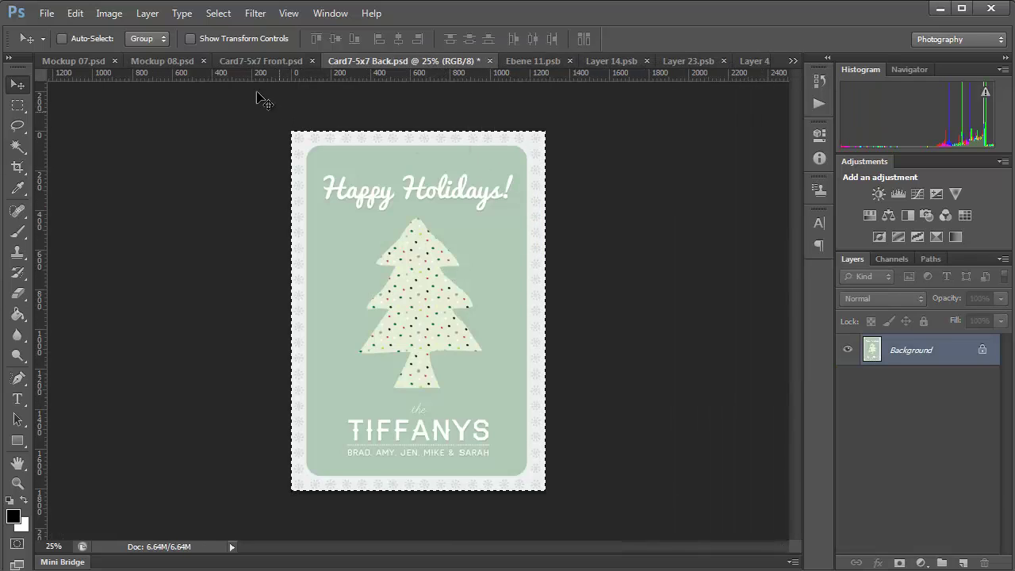
left_click(191, 63)
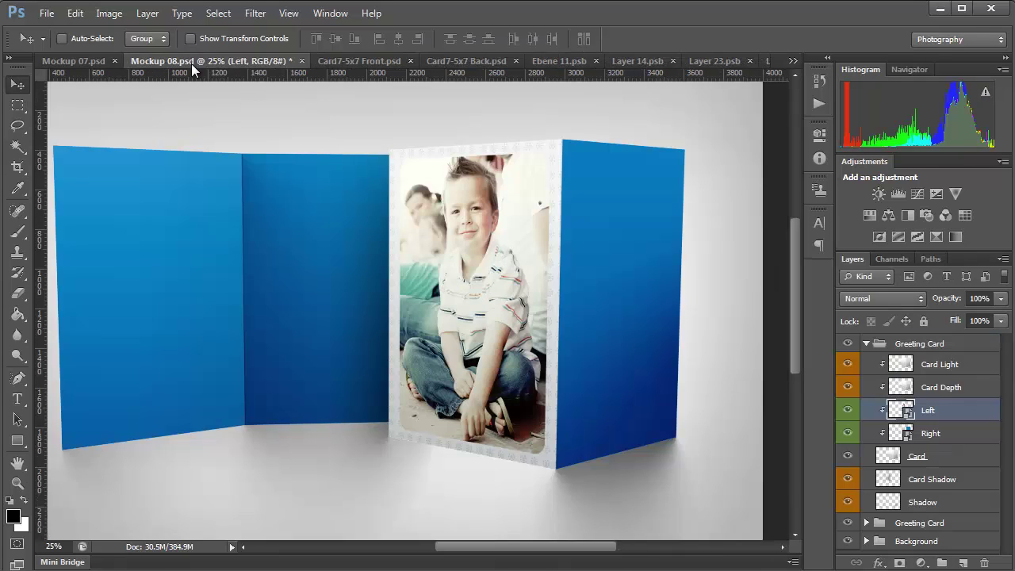
Step: Paste the Happy Holidays design into the Right smart object, scale it to 112.49%, and save
double_click(906, 432)
key("ctrl+v")
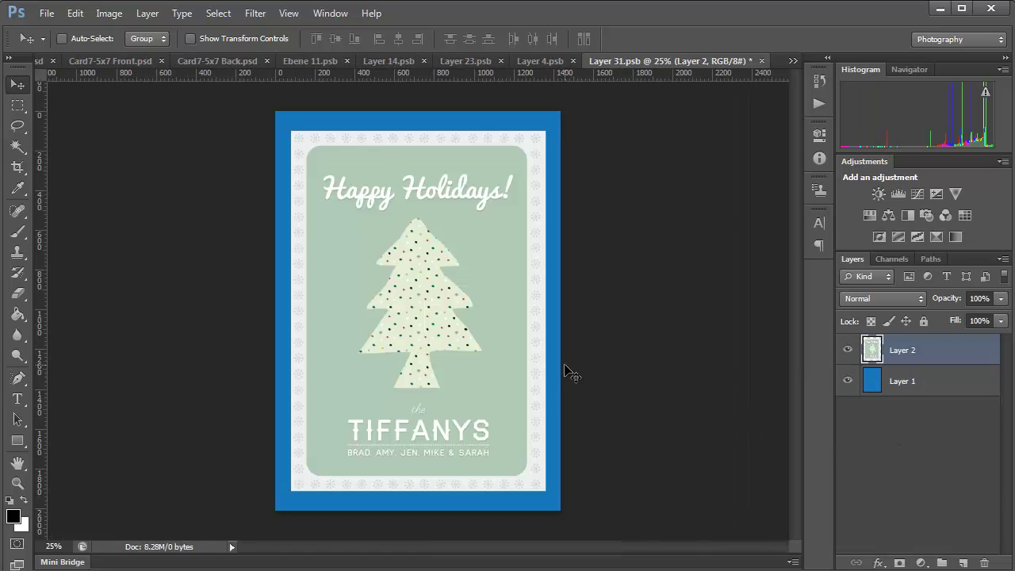
key("ctrl+t")
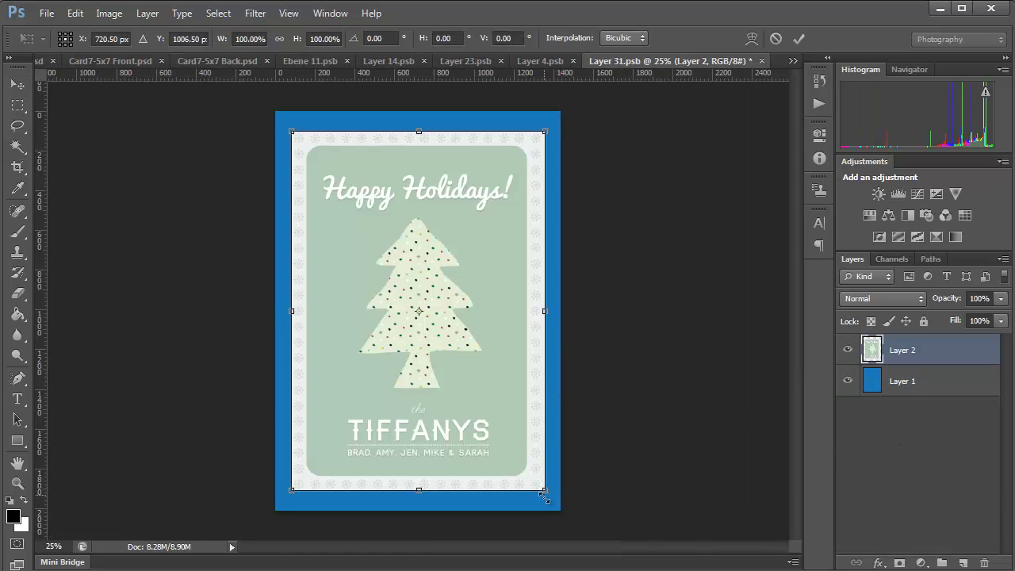
left_click_drag(546, 492, 562, 513)
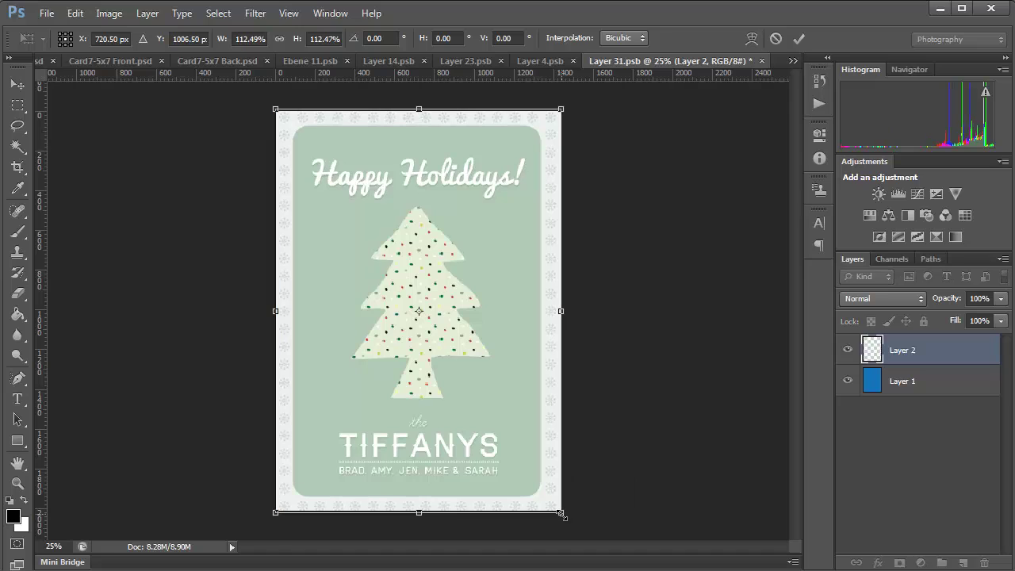
key("Return")
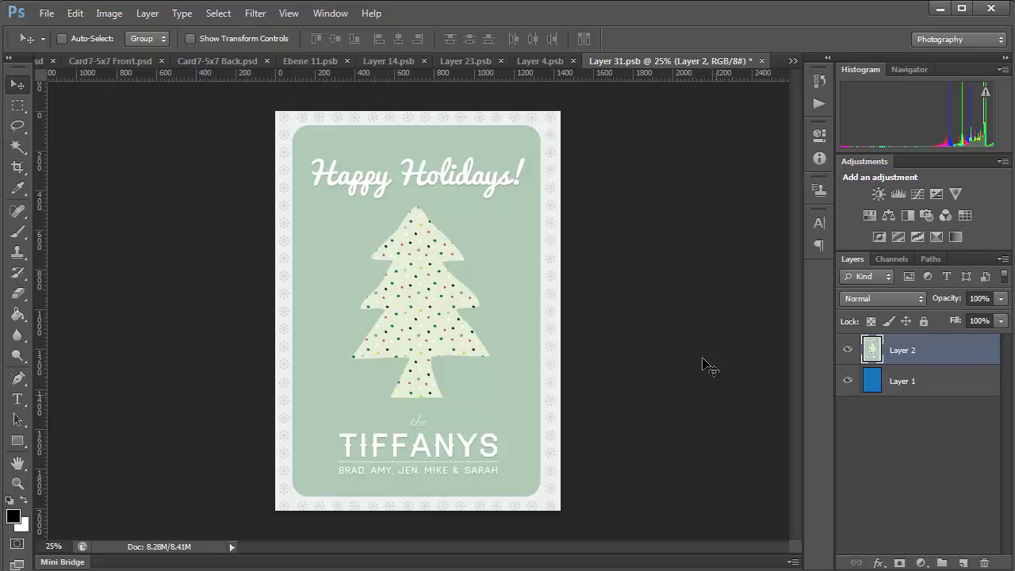
key("ctrl+s")
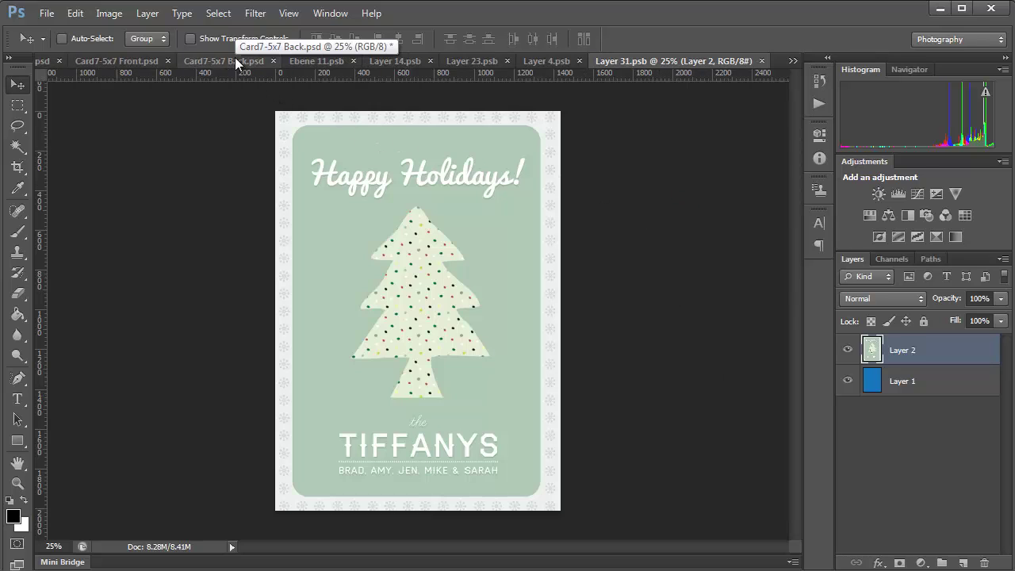
Step: Check Card7-5x7 Front and the zoomed-out Mockup 08, then switch to Horizontal.psd from the overflow list
left_click(144, 60)
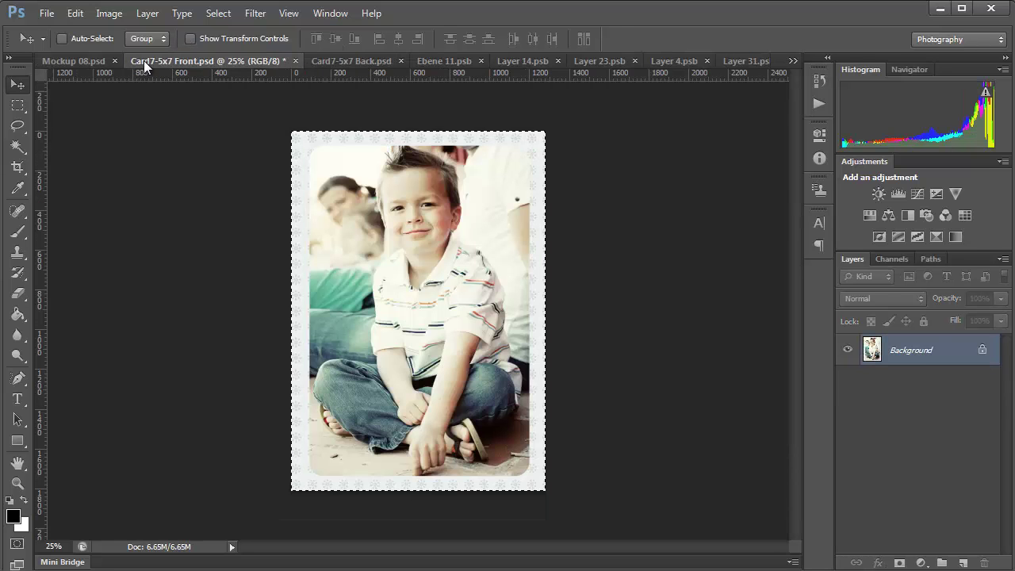
left_click(95, 66)
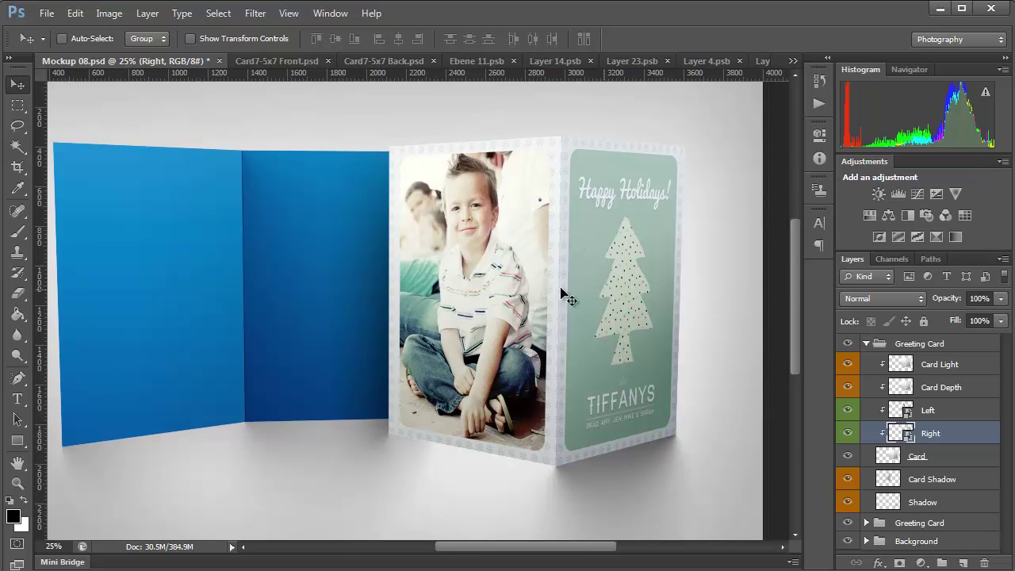
left_click(506, 287, "ctrl+alt")
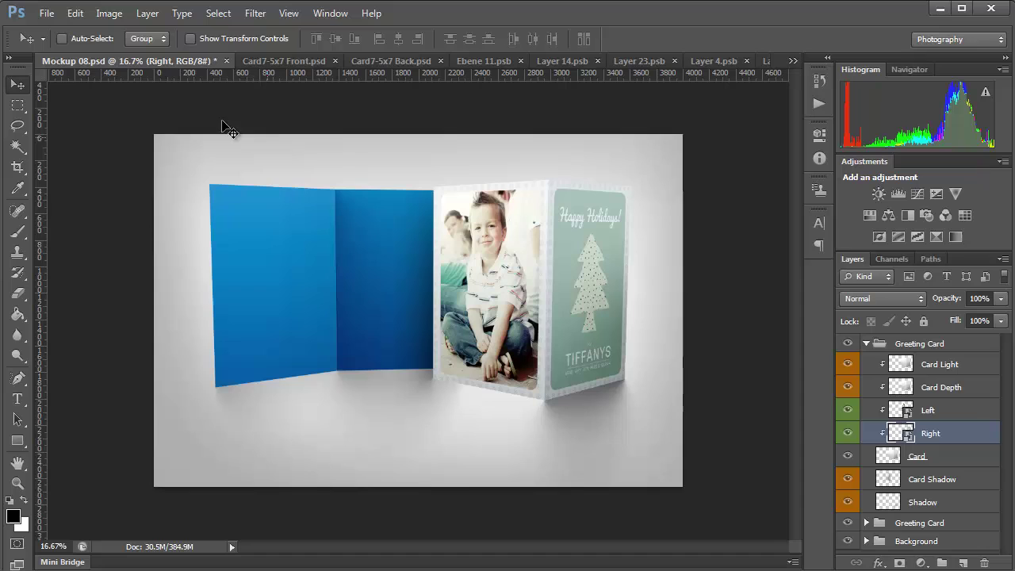
left_click(792, 61)
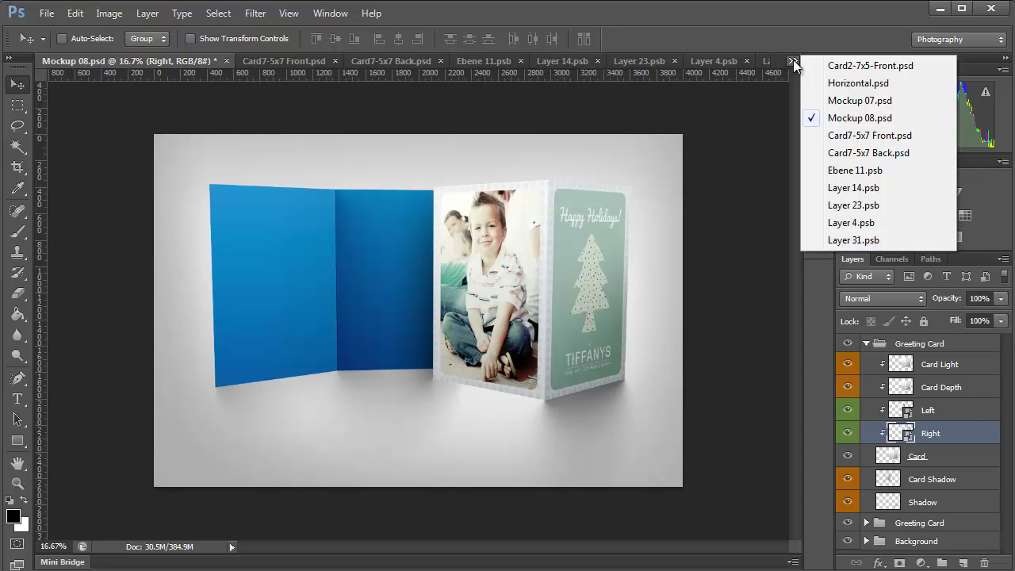
left_click(850, 85)
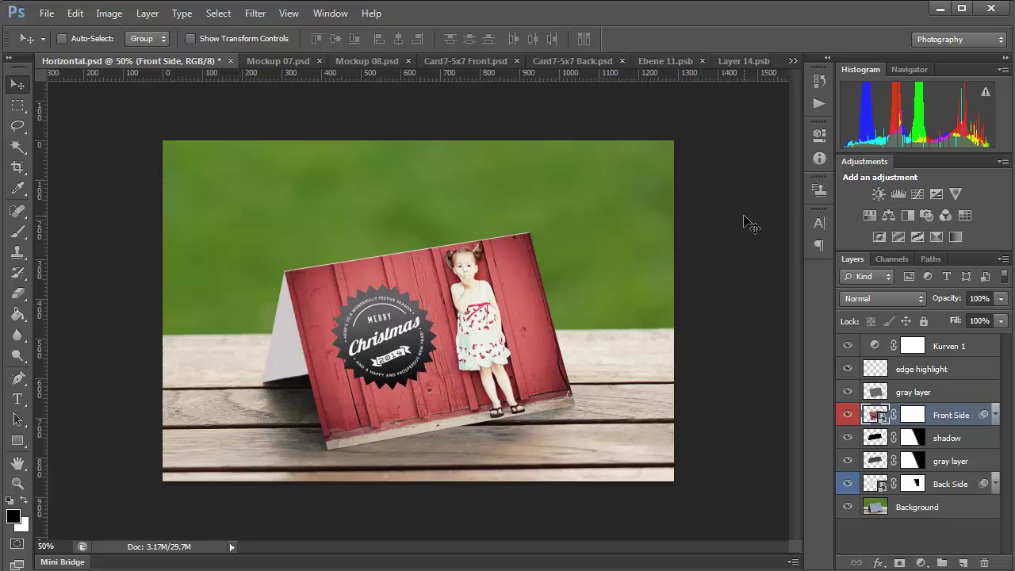